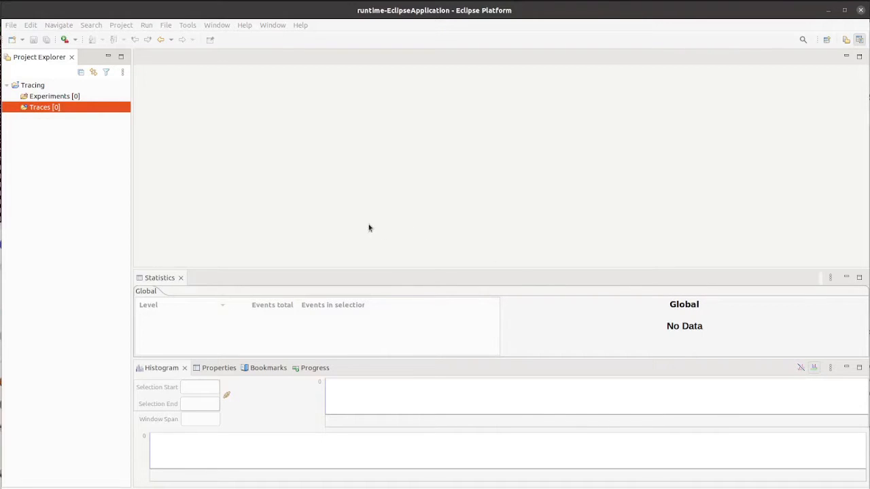
# Start a new custom text parser from the Traces folder's custom parser manager.
pyautogui.rightClick(48, 111)
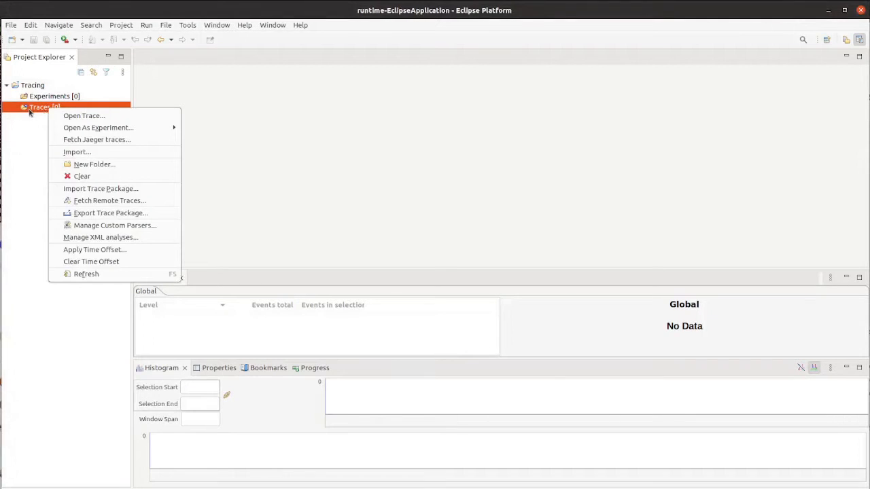
pyautogui.click(100, 226)
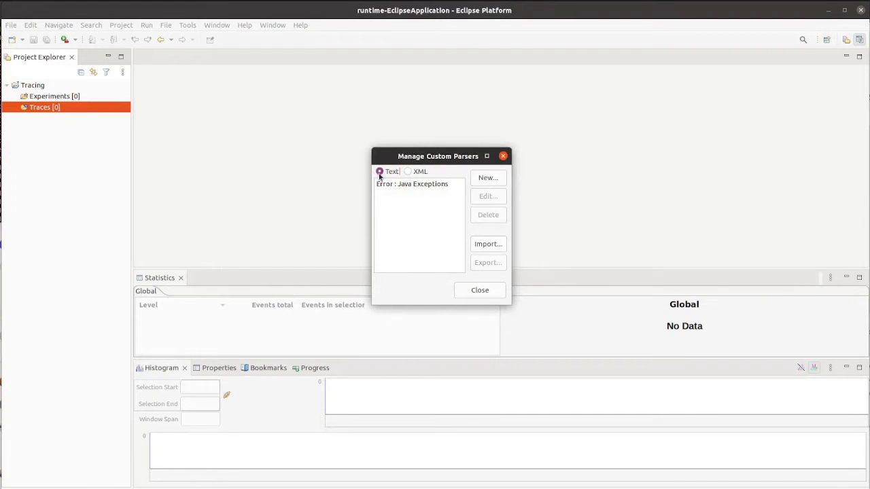
pyautogui.click(481, 182)
# Set the parser's category to Error and its trace type to Error.
pyautogui.tripleClick(323, 77)
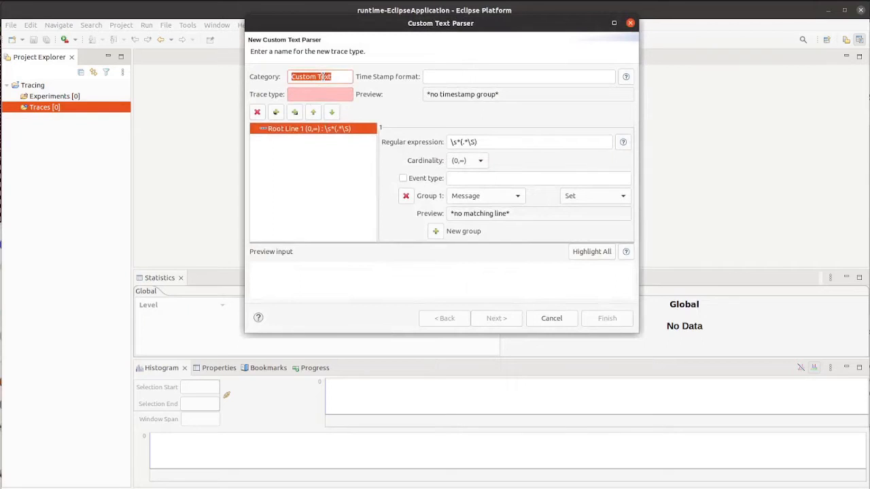
pyautogui.write('Error')
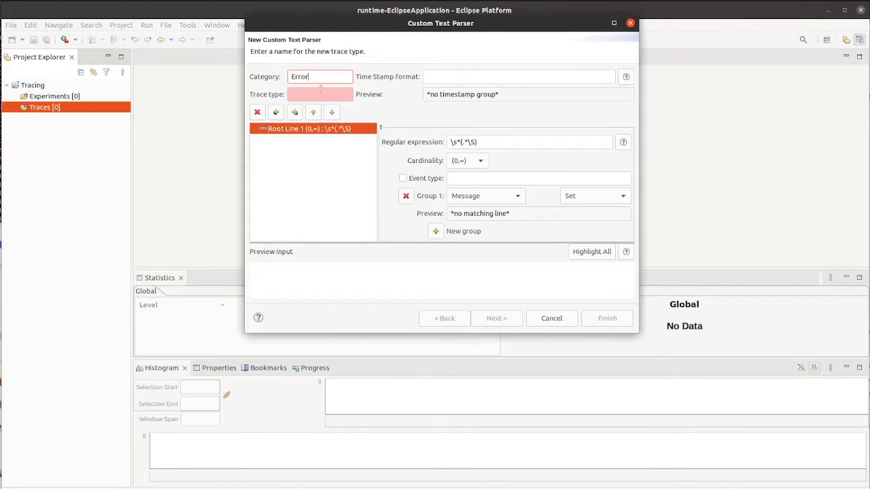
pyautogui.click(320, 95)
pyautogui.write('Error')
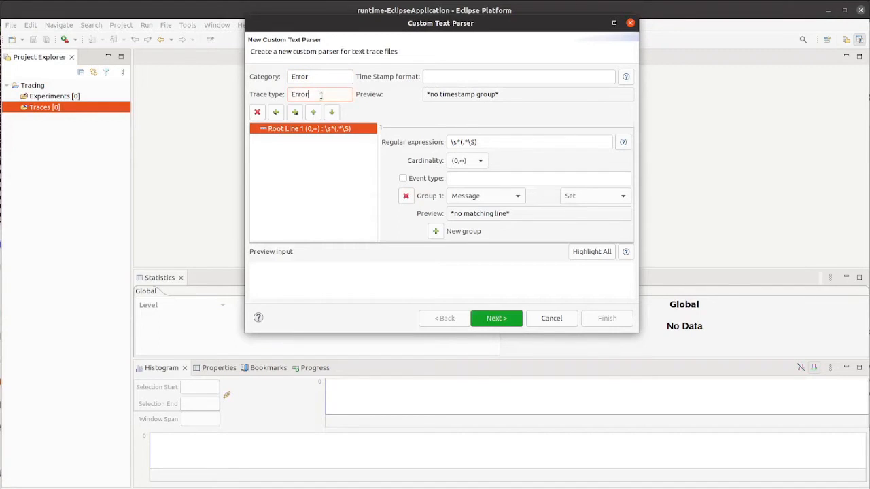
# Copy the first lines of error.log from the terminal into the parser's preview input and highlight all matches.
pyautogui.tripleClick(489, 143)
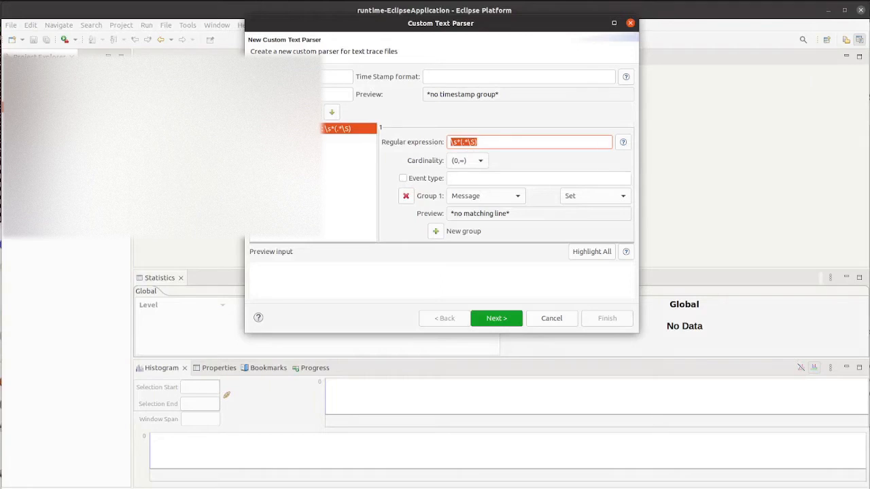
pyautogui.hotkey('alt', 'Tab')
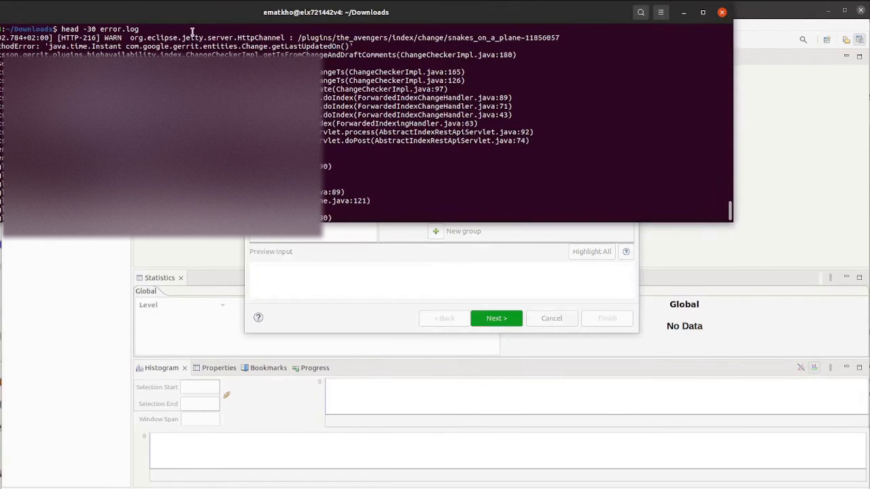
pyautogui.moveTo(193, 32); pyautogui.dragTo(423, 200)
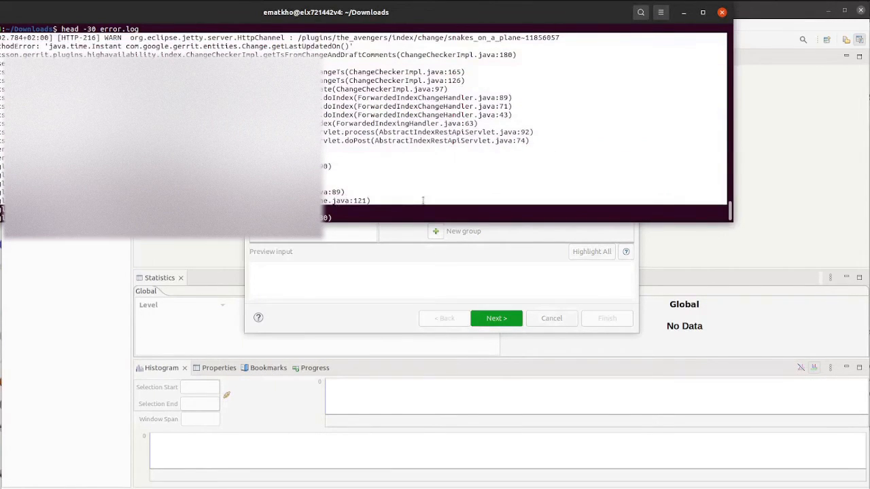
pyautogui.middleClick(352, 279)
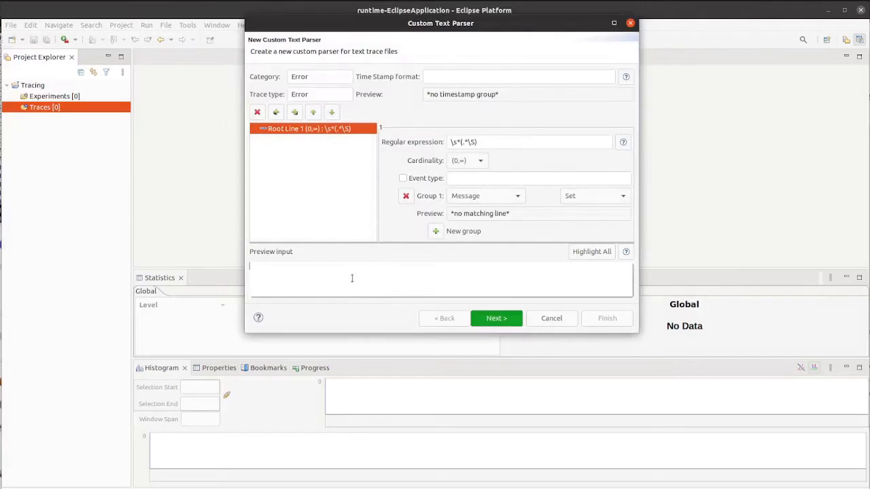
pyautogui.scroll(10, 360, 279)
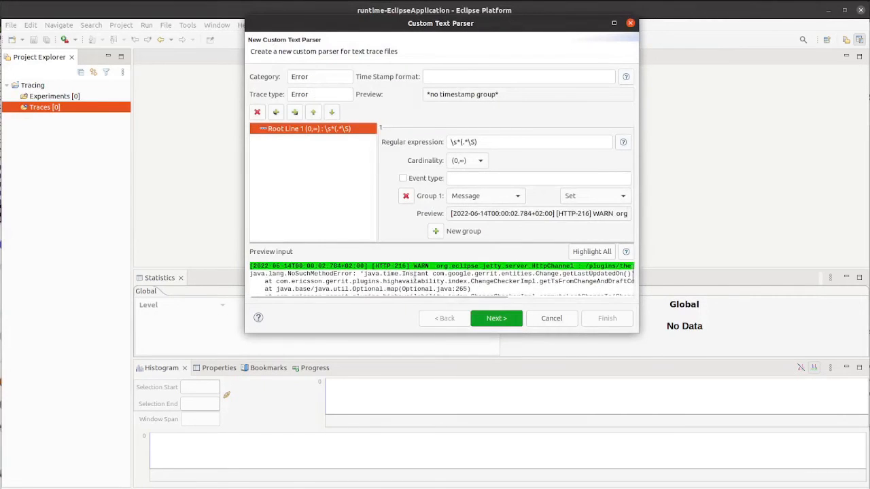
pyautogui.click(585, 251)
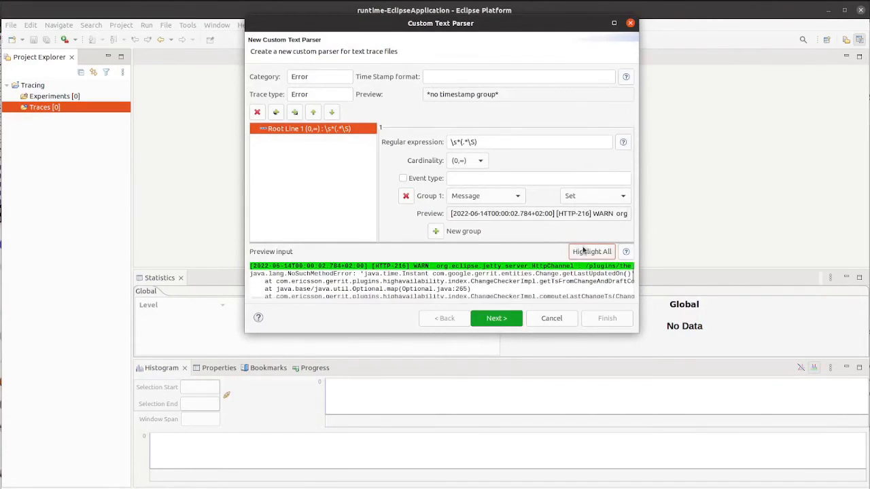
# Replace the root line's regular expression with \[(\S+)\].* to capture the bracketed timestamp.
pyautogui.click(494, 142)
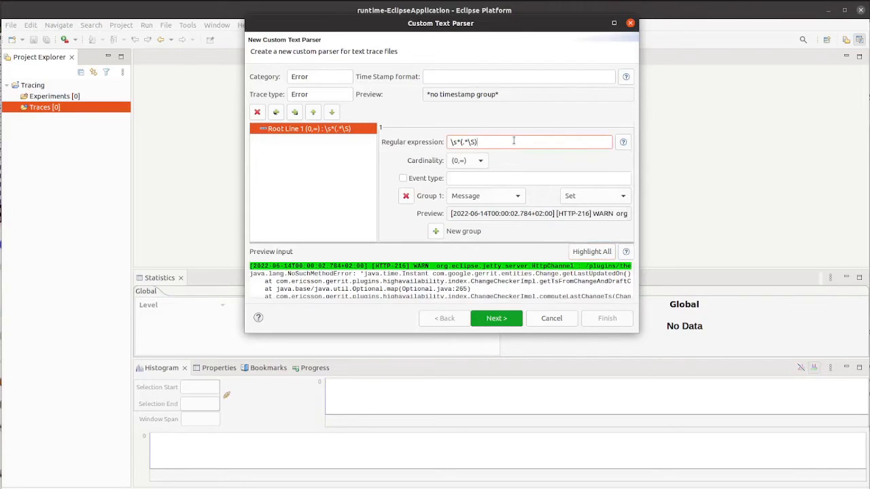
pyautogui.tripleClick(514, 140)
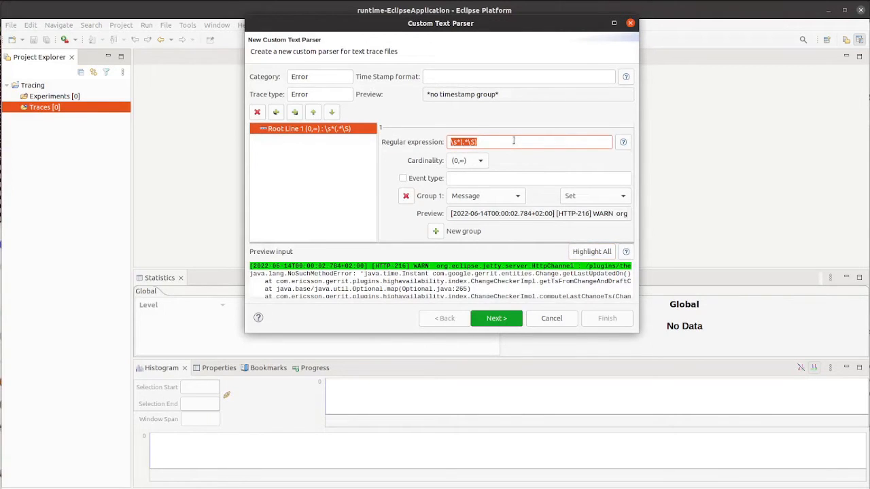
pyautogui.write('\\[')
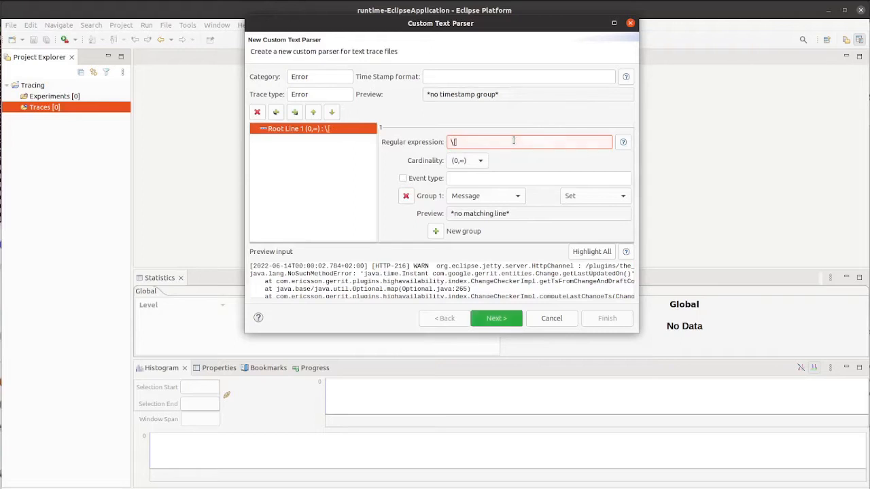
pyautogui.write('\\S')
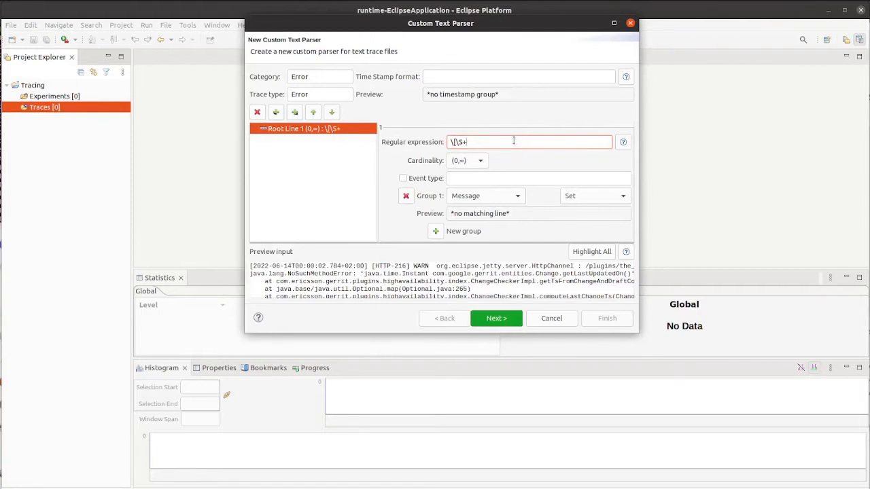
pyautogui.write('+\\')
pyautogui.press('BackSpace')
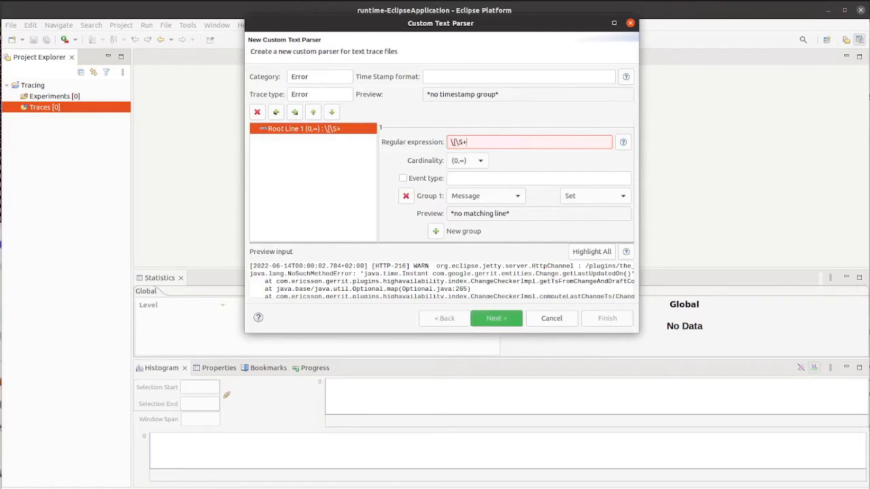
pyautogui.write('(')
pyautogui.press('Right')
pyautogui.press('Right')
pyautogui.press('Right')
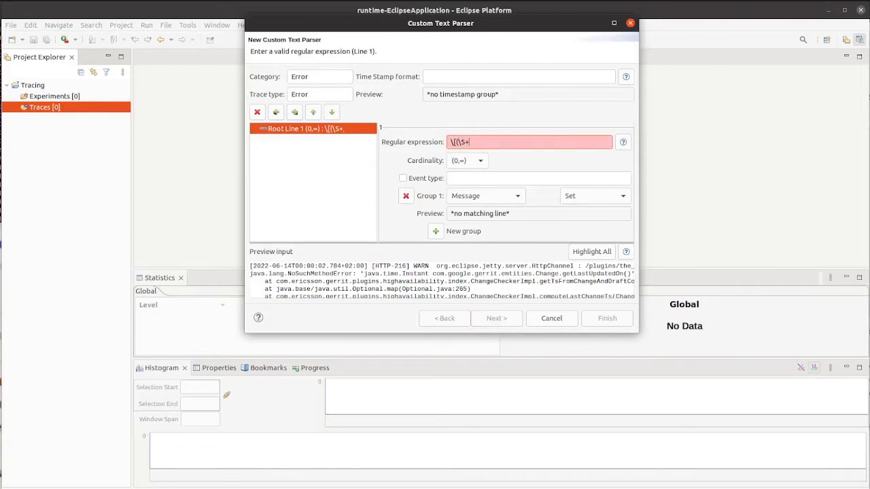
pyautogui.write(')\\]')
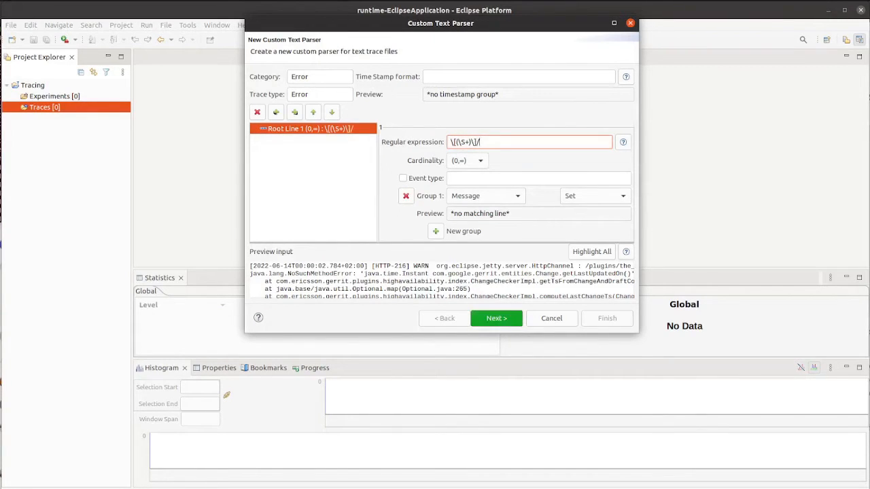
pyautogui.write('/*')
pyautogui.press('BackSpace')
pyautogui.press('BackSpace')
pyautogui.write('.*')
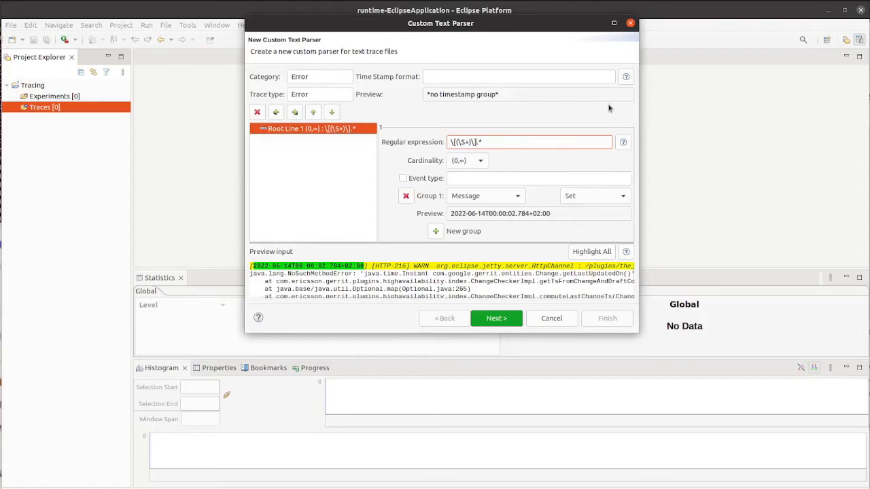
# Extend the regular expression to \[(\S+)\]\s+\[(\S+)\]\s(\S+).* capturing the thread and log level.
pyautogui.press('Left')
pyautogui.press('Left')
pyautogui.write('\\s+\\')
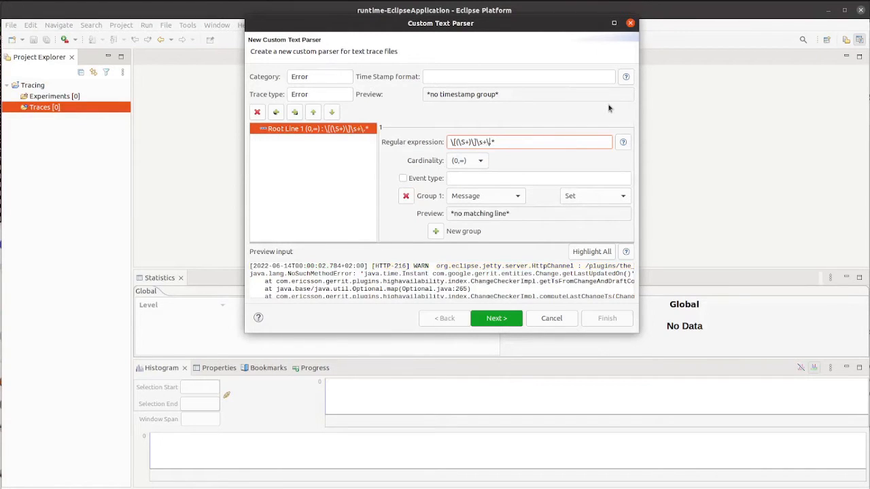
pyautogui.write('[\\S+')
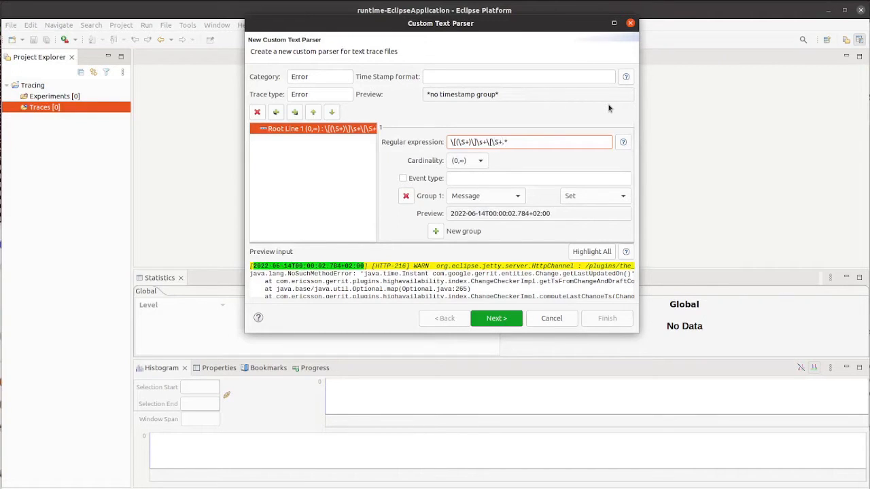
pyautogui.write('\\')
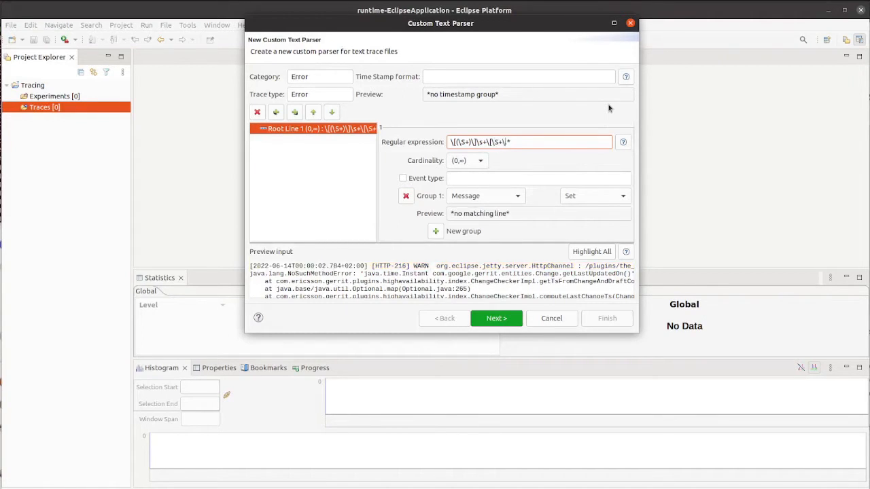
pyautogui.write(']')
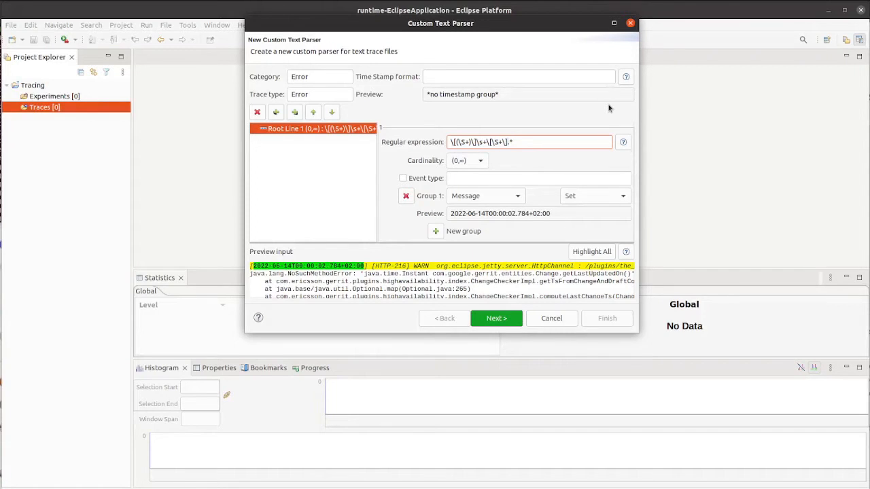
pyautogui.write('\\s]')
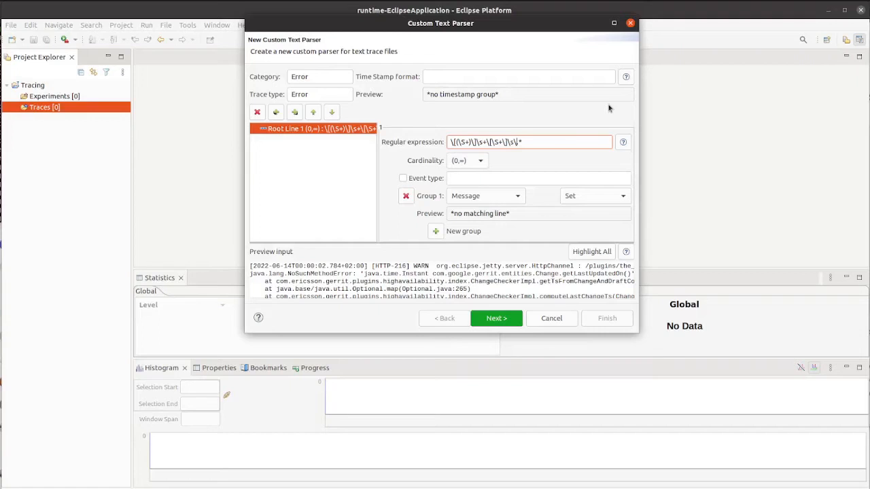
pyautogui.write('S+')
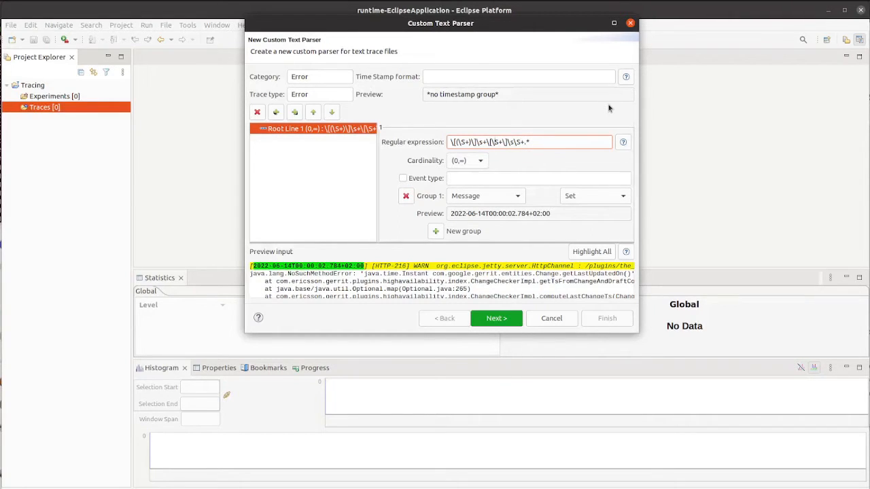
pyautogui.write('(')
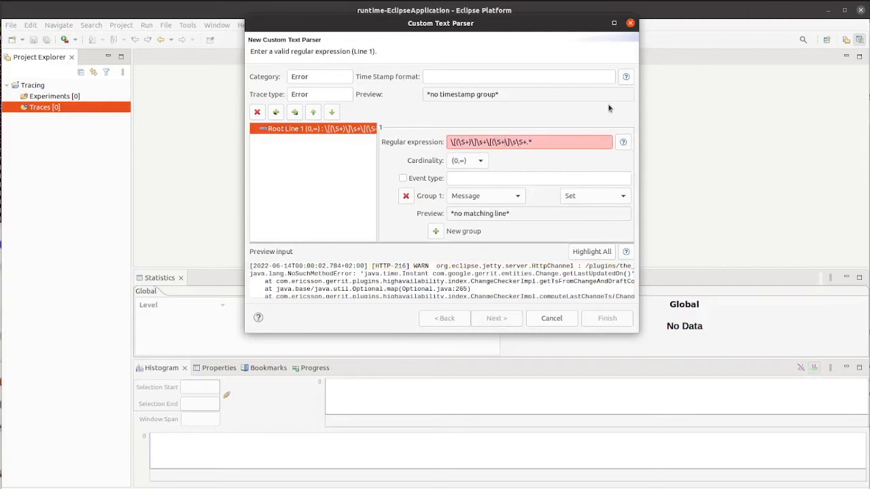
pyautogui.write(')')
pyautogui.write('(')
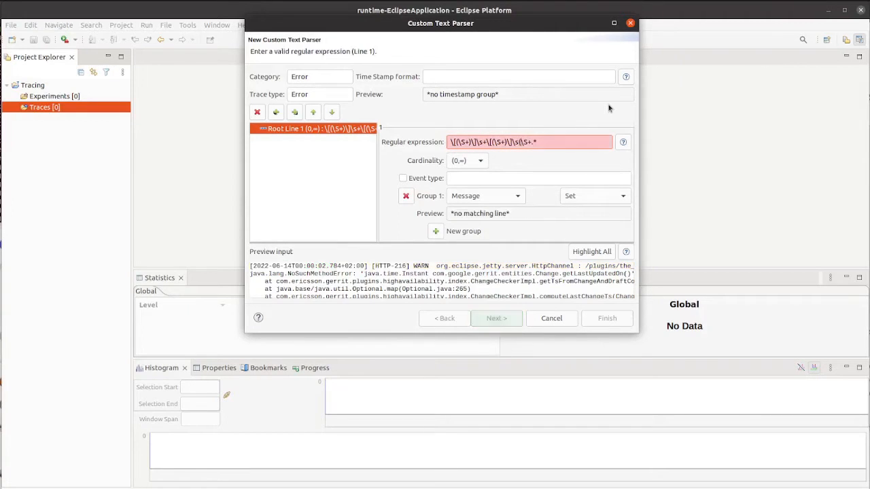
pyautogui.write(')')
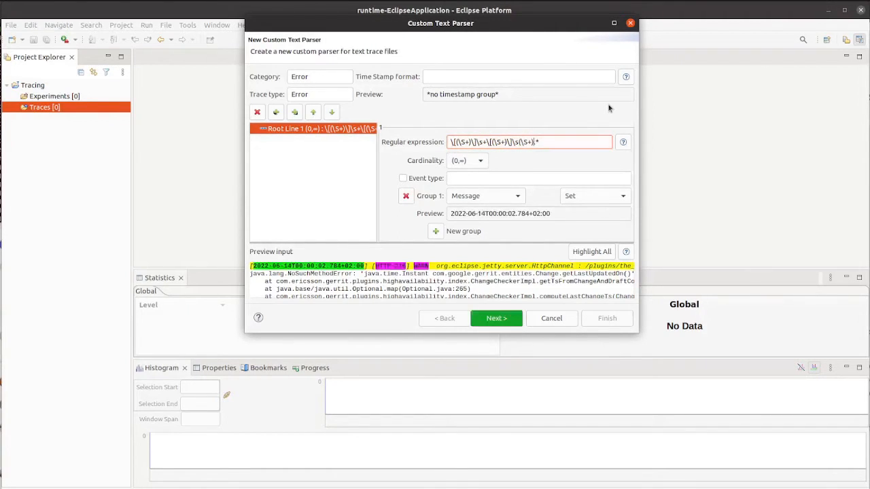
pyautogui.write('\\s+')
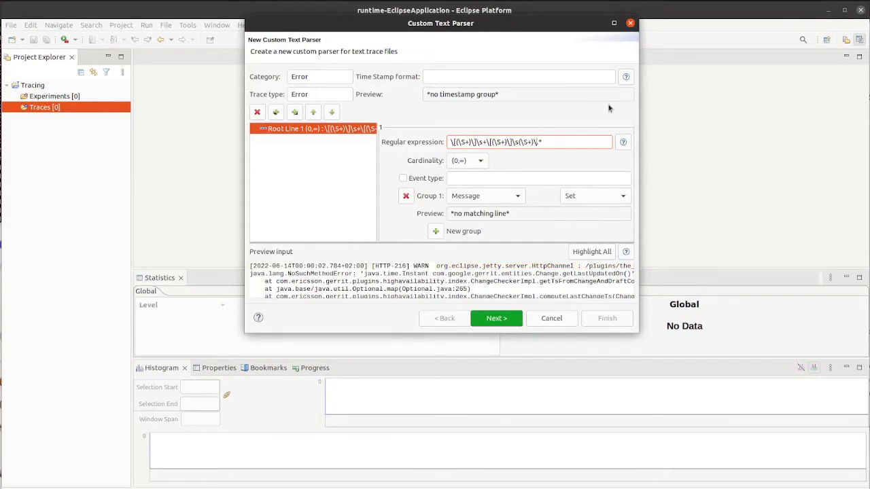
pyautogui.write('\\S+')
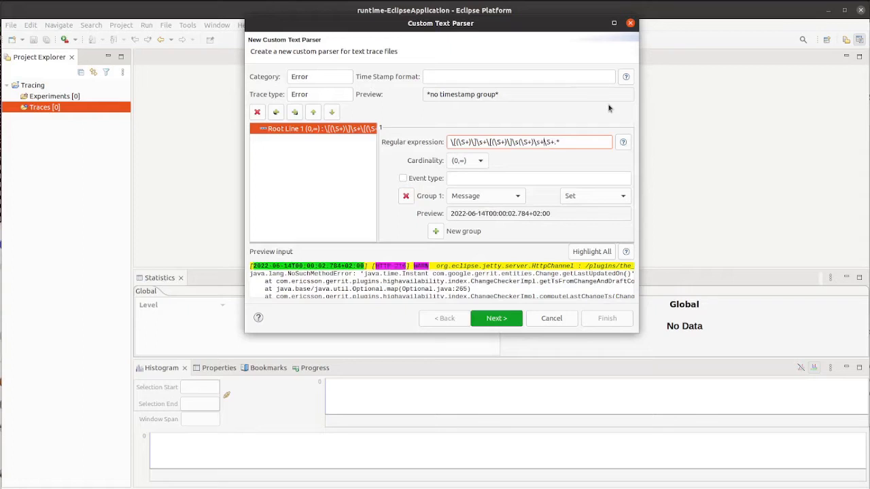
pyautogui.write('(')
pyautogui.write(')')
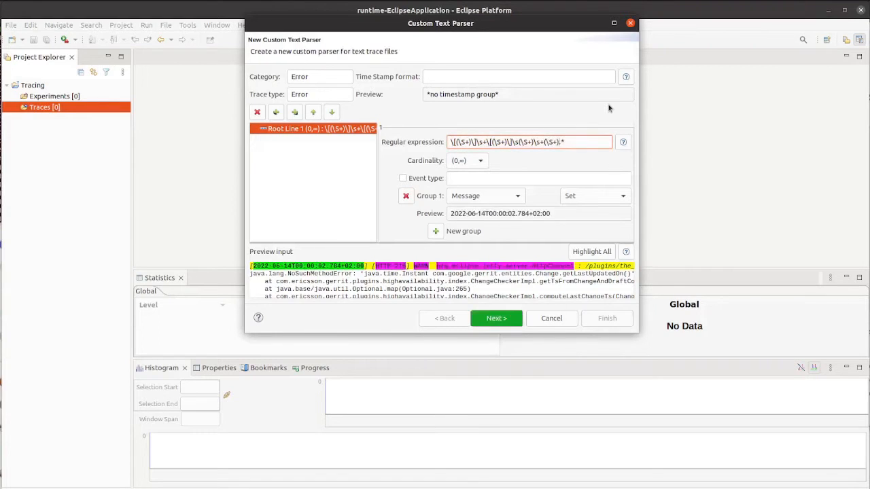
pyautogui.write('\\s\\')
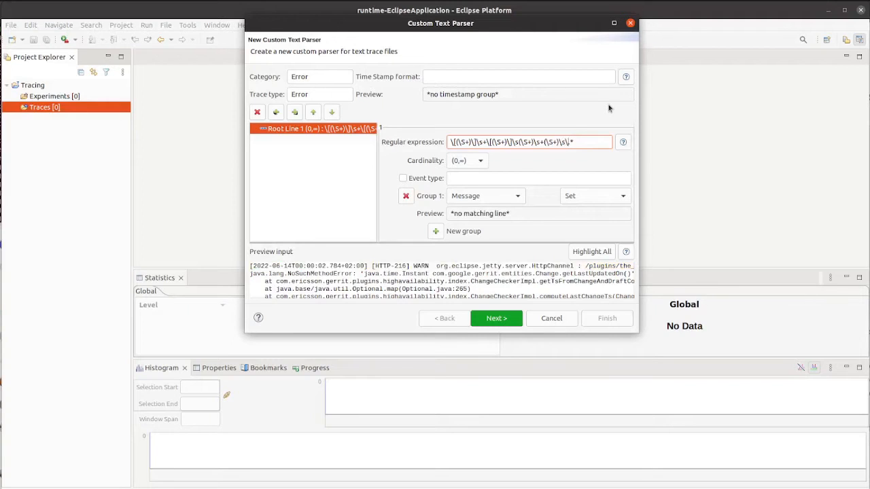
# Extend the regular expression with \s+(\S+) to capture the logger name after the log level.
pyautogui.press('BackSpace')
pyautogui.write('+')
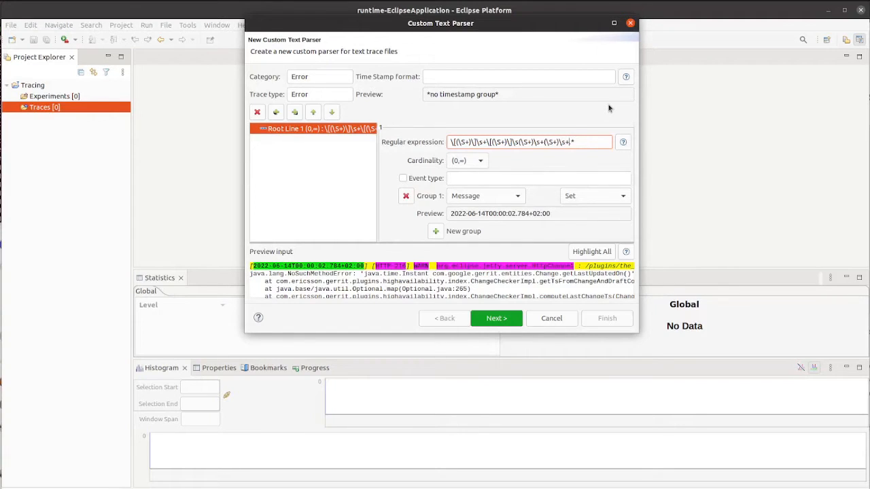
pyautogui.write('\\:\\')
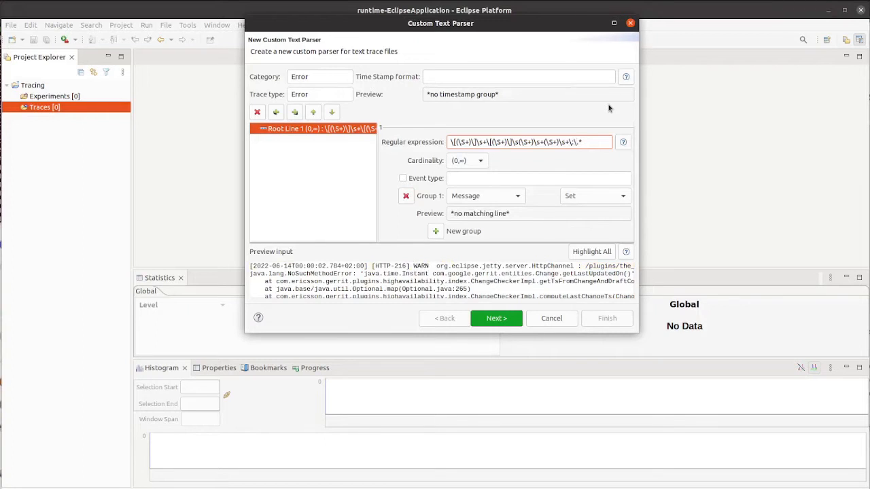
pyautogui.write('s+\\S')
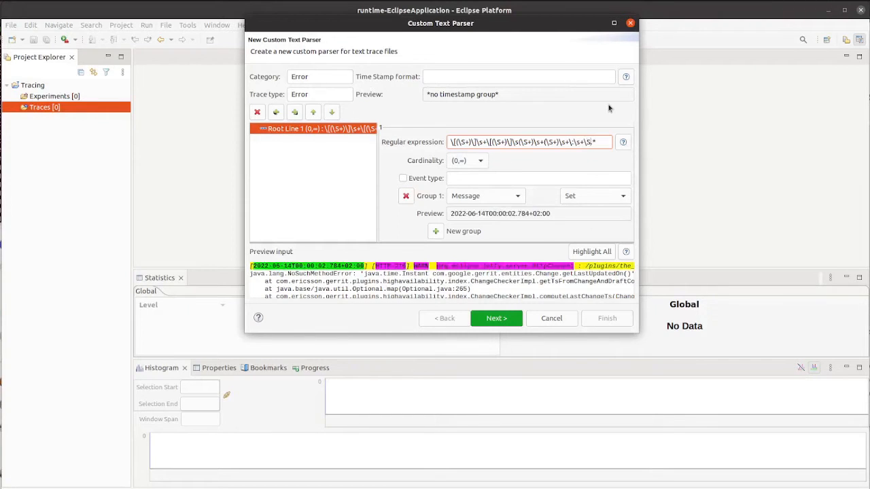
# Finish the regular expression with \s+\:\s+(.*) to capture the message after the colon.
pyautogui.press('BackSpace')
pyautogui.press('BackSpace')
pyautogui.write('(')
pyautogui.press('End')
pyautogui.write(')')
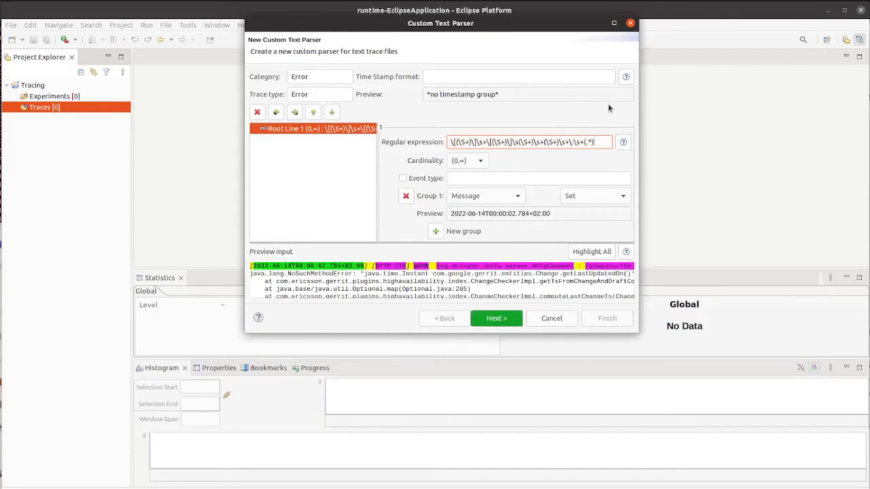
# Set group 1 of the root line to Timestamp and group 2 to Event type.
pyautogui.click(435, 232)
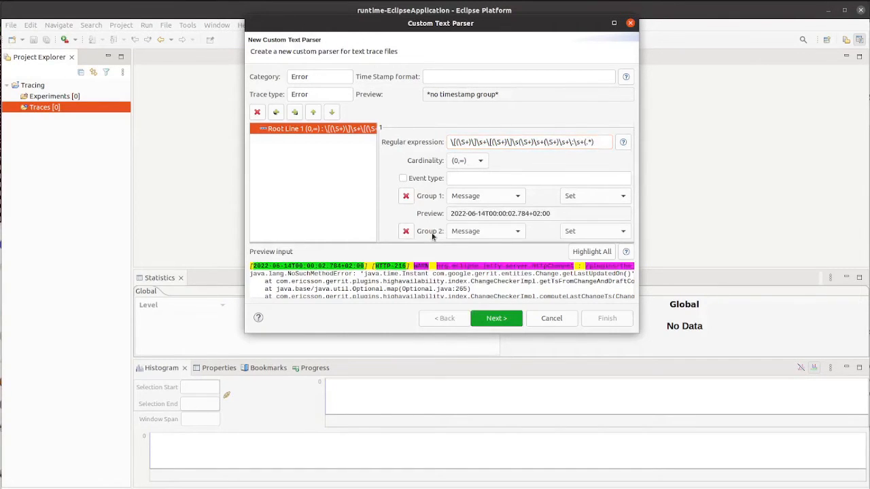
pyautogui.click(495, 197)
pyautogui.click(488, 210)
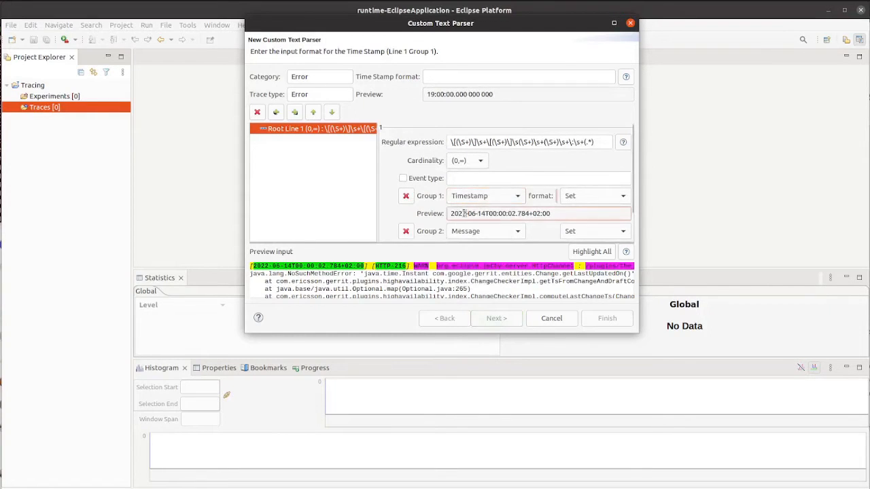
pyautogui.tripleClick(463, 214)
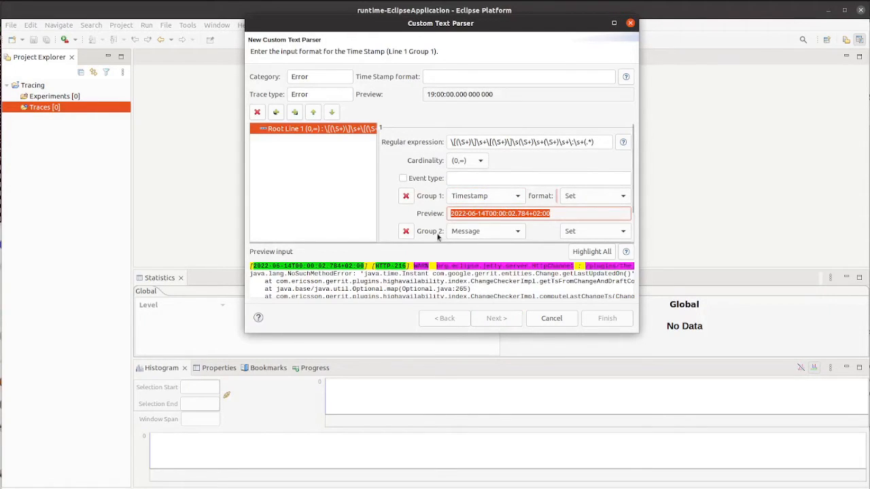
pyautogui.scroll(-1, 416, 223)
pyautogui.click(476, 198)
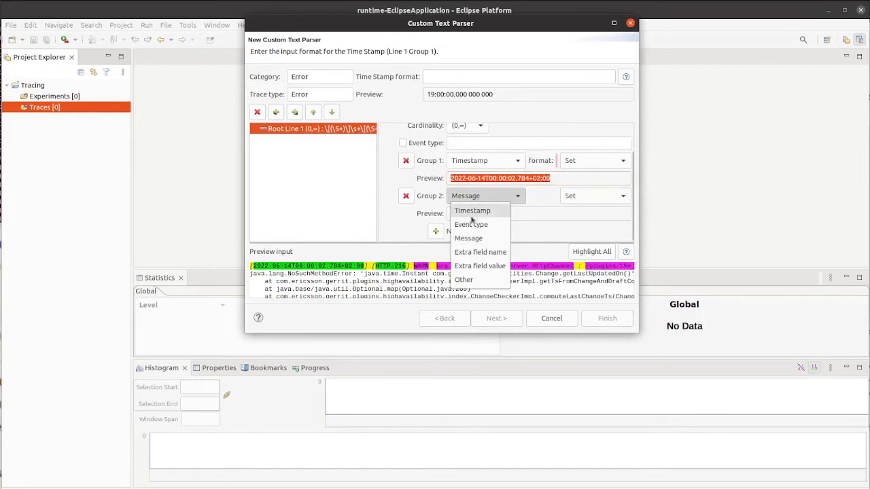
pyautogui.click(471, 224)
# Set group 3 to Other and name it Level.
pyautogui.click(466, 231)
pyautogui.scroll(-1, 472, 211)
pyautogui.click(476, 194)
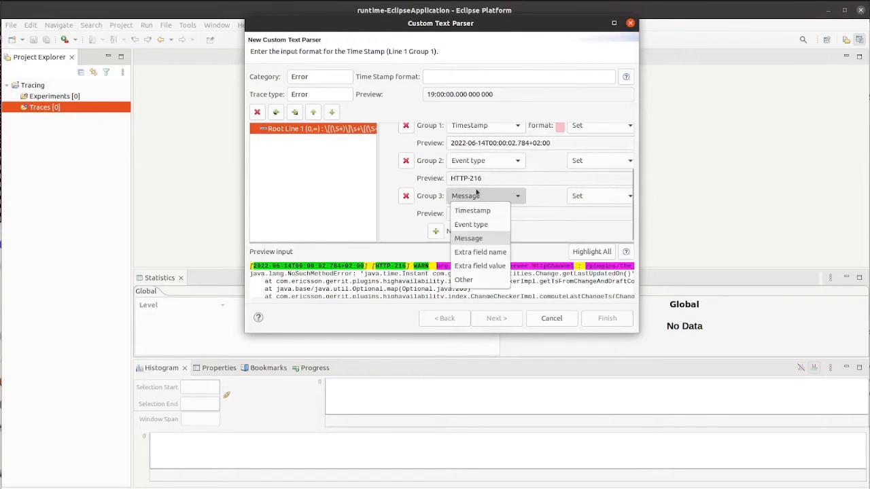
pyautogui.click(484, 280)
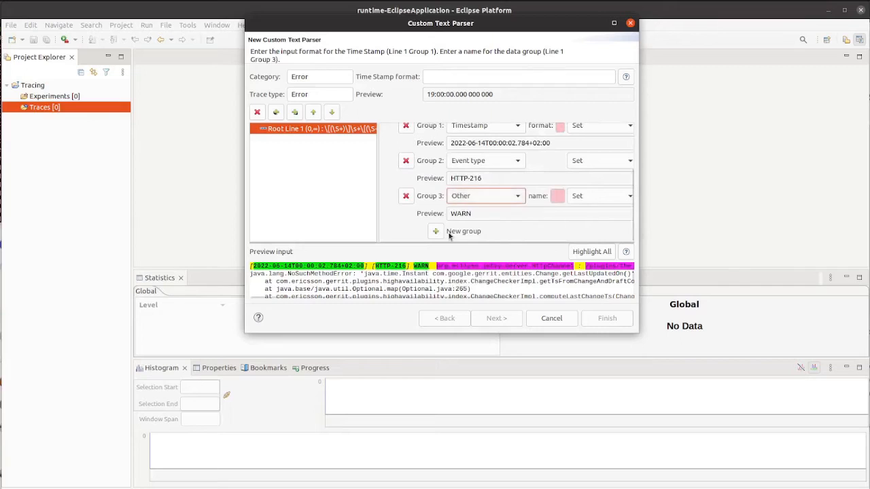
pyautogui.click(436, 232)
pyautogui.scroll(-1, 436, 231)
pyautogui.click(480, 162)
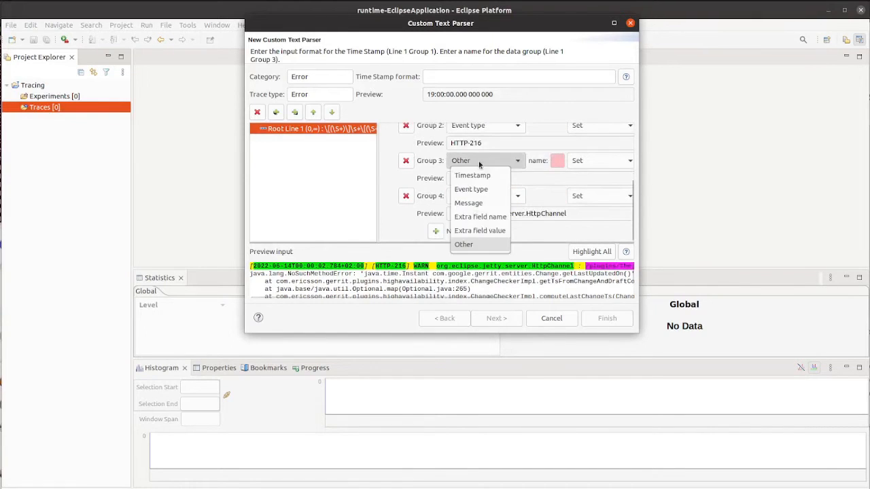
pyautogui.click(555, 163)
pyautogui.click(556, 163)
pyautogui.write('Le')
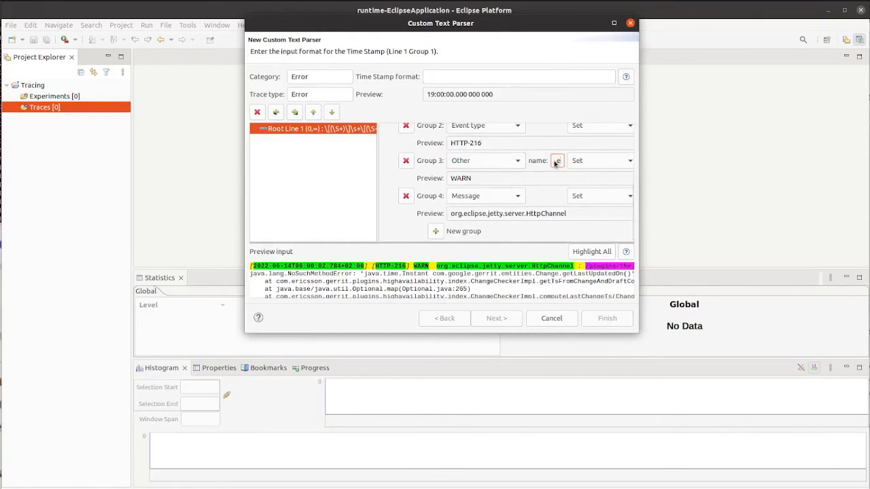
# Set group 4 to Other and name it after the logger origin.
pyautogui.click(480, 196)
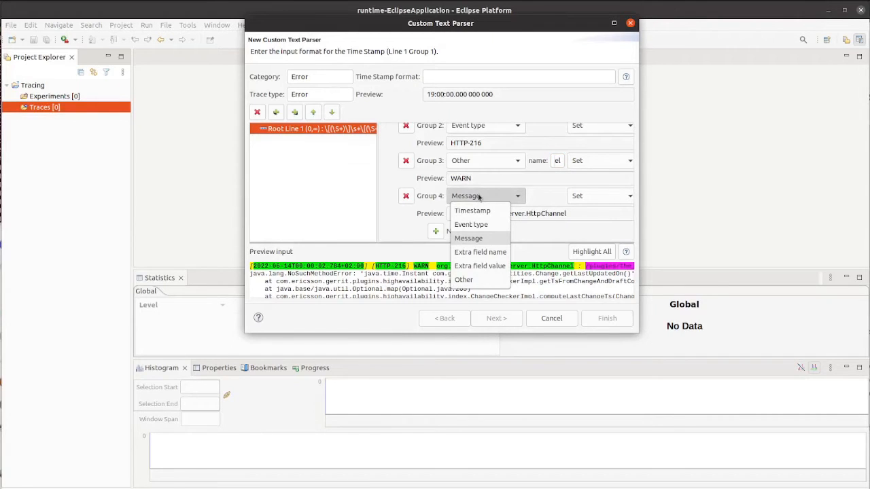
pyautogui.click(469, 279)
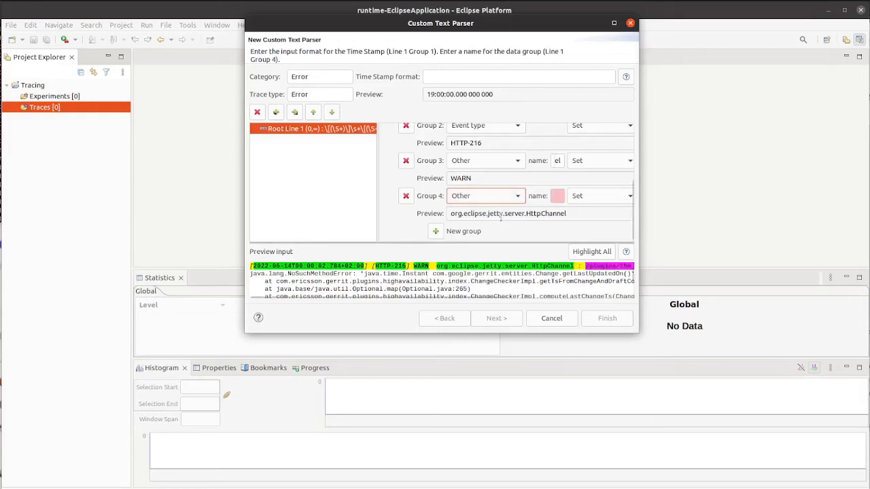
pyautogui.click(557, 196)
pyautogui.write('Ori')
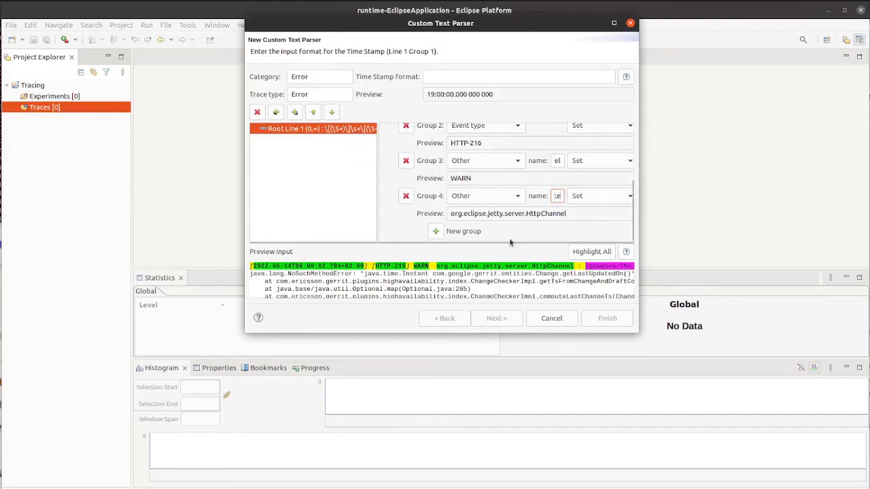
# Add group 5, set it to Other and name it for the input message.
pyautogui.click(435, 231)
pyautogui.click(515, 232)
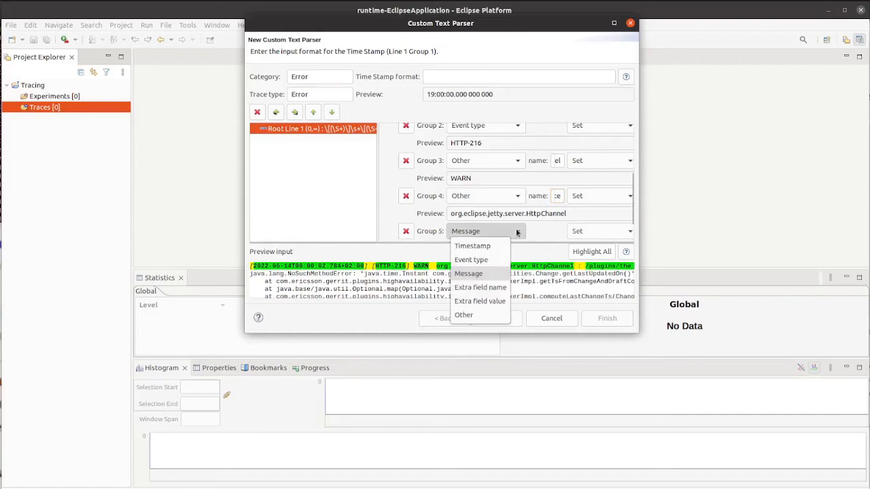
pyautogui.click(484, 315)
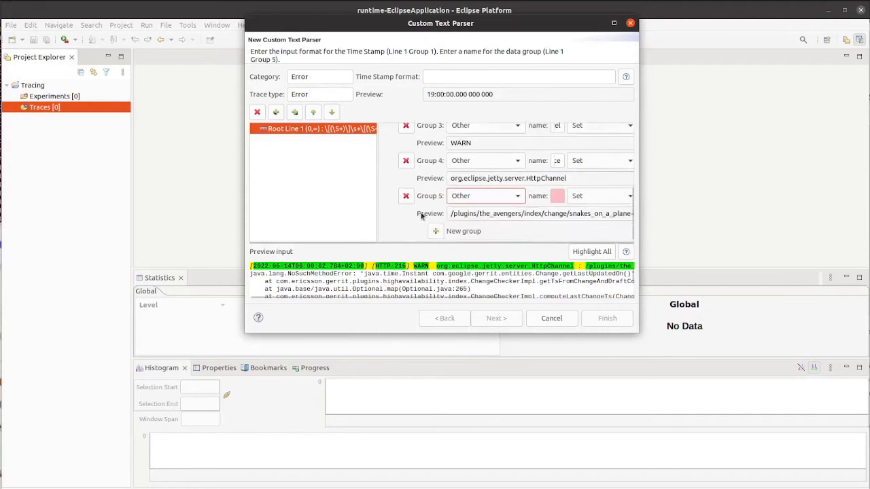
pyautogui.click(557, 213)
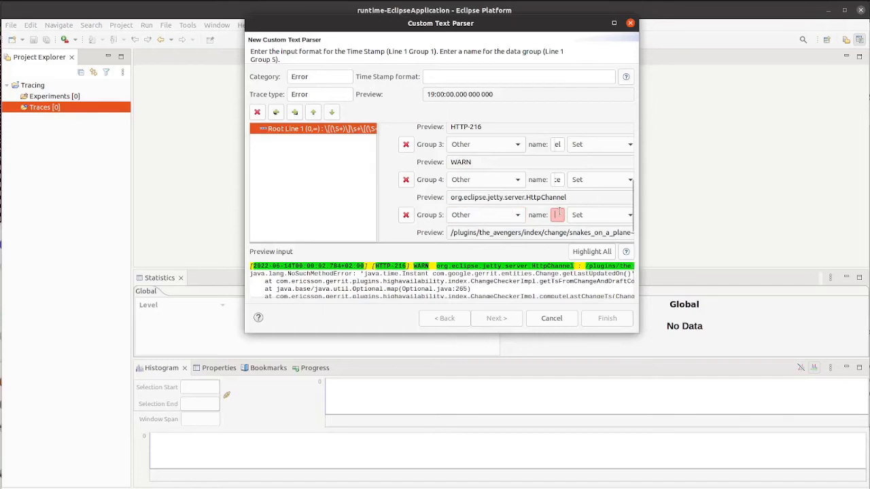
pyautogui.write('Inp')
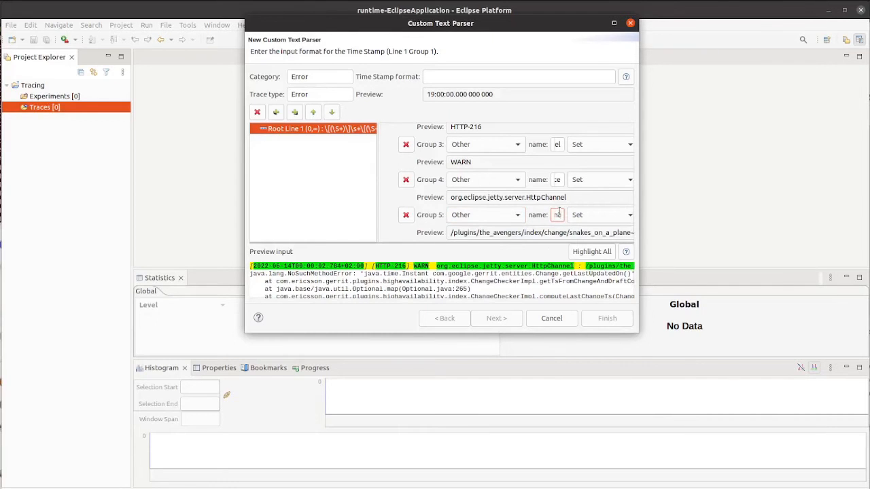
# Copy the yyyy-MM-dd HH:mm:ss.SSS pattern from the timestamp format help into group 1's format.
pyautogui.moveTo(639, 215); pyautogui.dragTo(834, 221)
pyautogui.scroll(3, 503, 212)
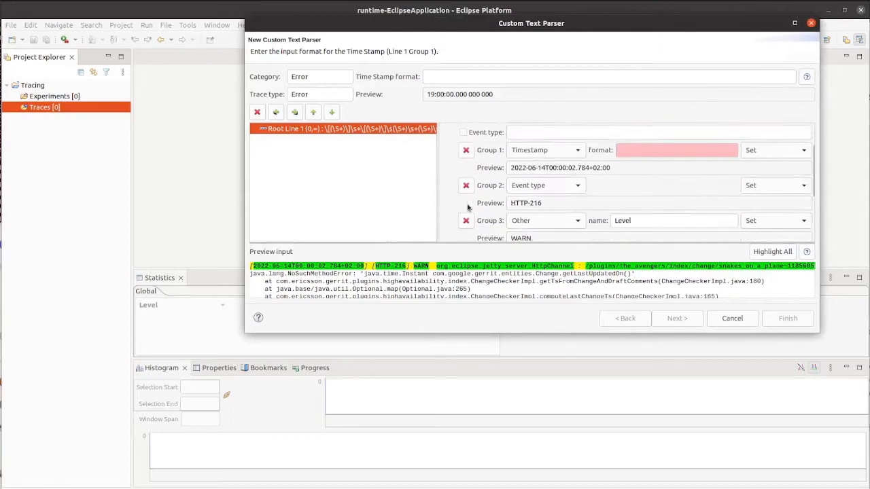
pyautogui.scroll(1, 467, 208)
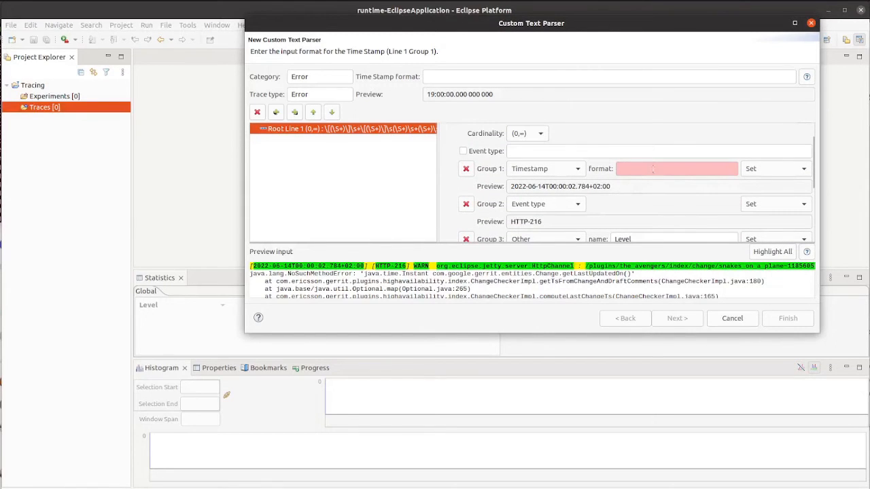
pyautogui.click(677, 168)
pyautogui.click(807, 77)
pyautogui.scroll(-6, 452, 219)
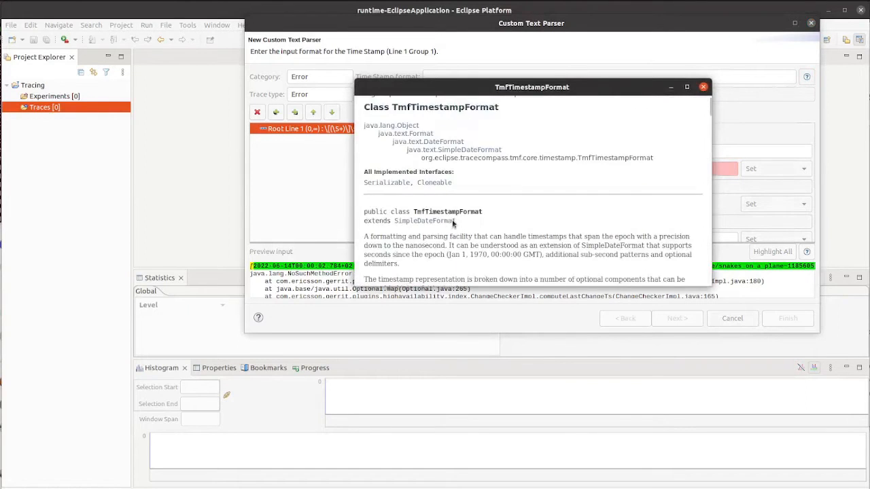
pyautogui.scroll(-15, 452, 220)
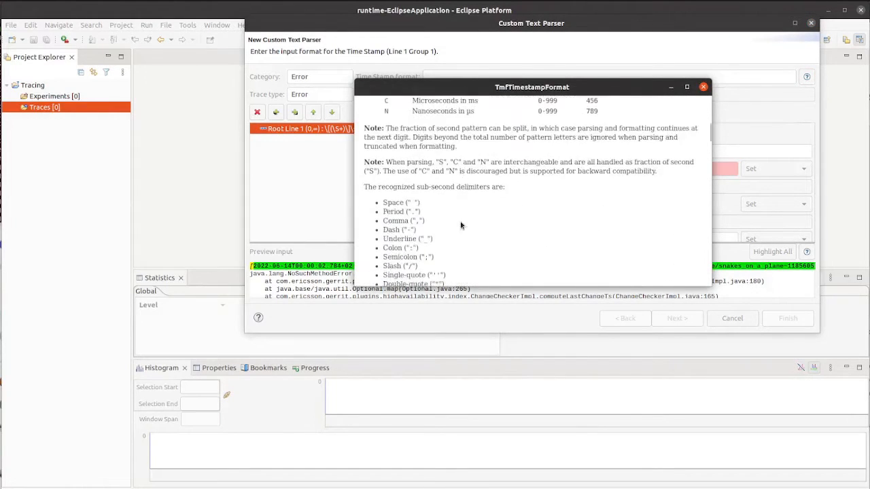
pyautogui.scroll(-5, 460, 223)
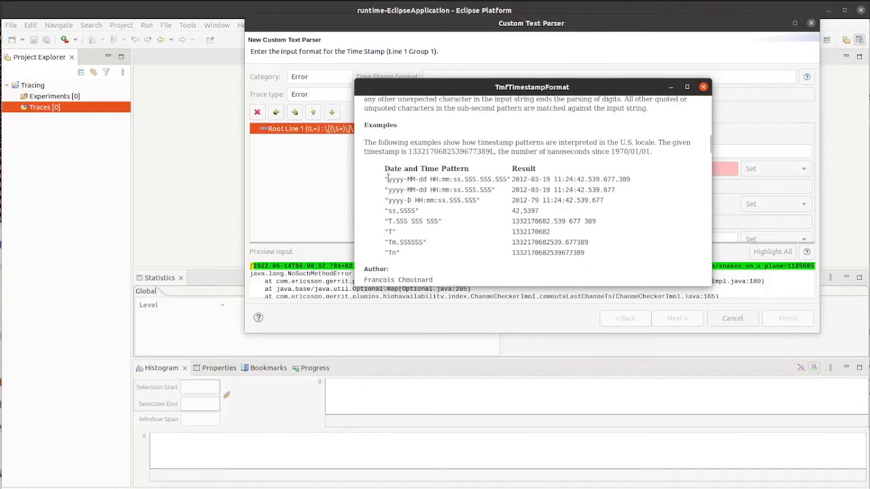
pyautogui.moveTo(387, 179); pyautogui.dragTo(478, 179)
pyautogui.hotkey('ctrl', 'c')
pyautogui.click(421, 199)
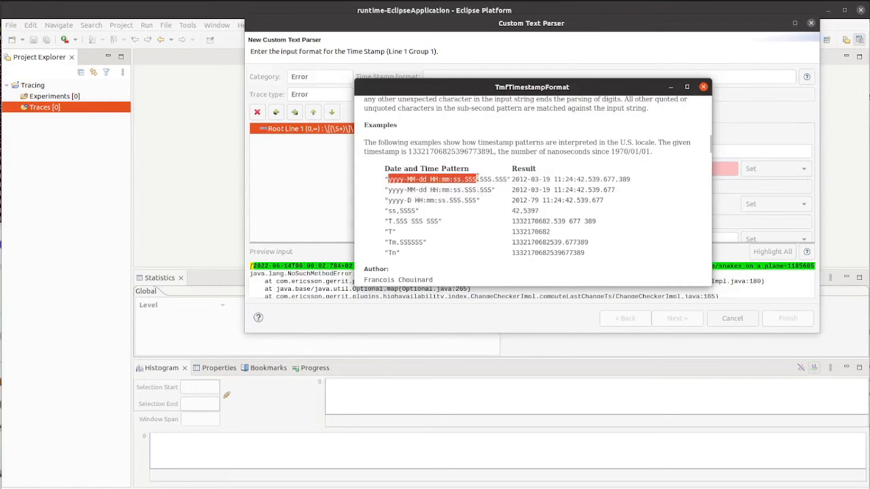
pyautogui.click(703, 86)
pyautogui.click(677, 170)
pyautogui.hotkey('ctrl', 'v')
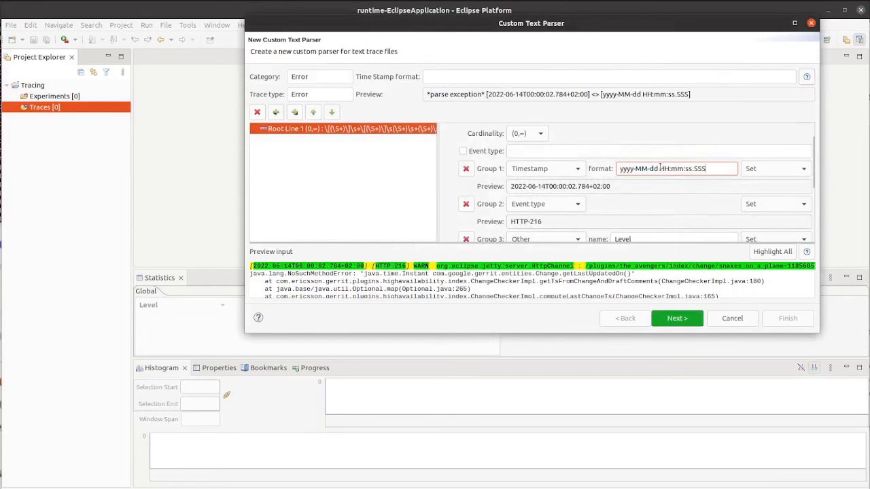
# Change group 1's format to yyyy-MM-ddTHH:mm:ss.SSS.
pyautogui.click(660, 168)
pyautogui.press('BackSpace')
pyautogui.write('T')
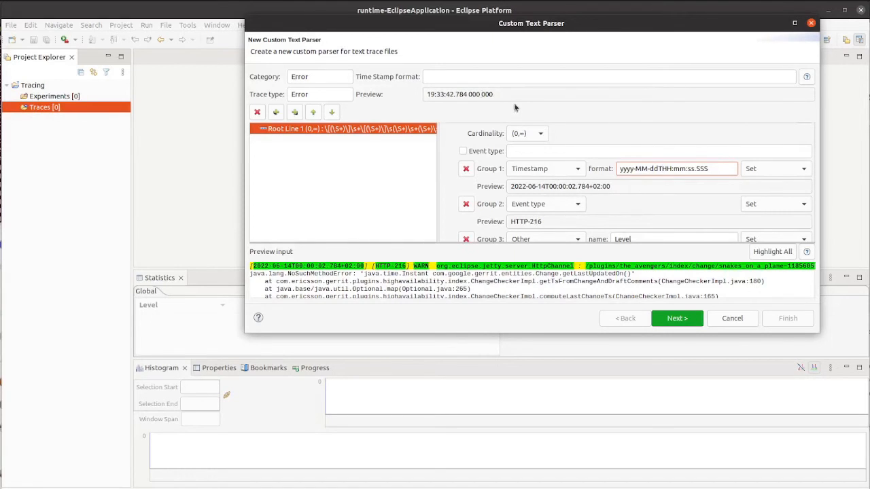
# Set the parser's Time Stamp format to YYYY.
pyautogui.click(497, 75)
pyautogui.write('YYYY')
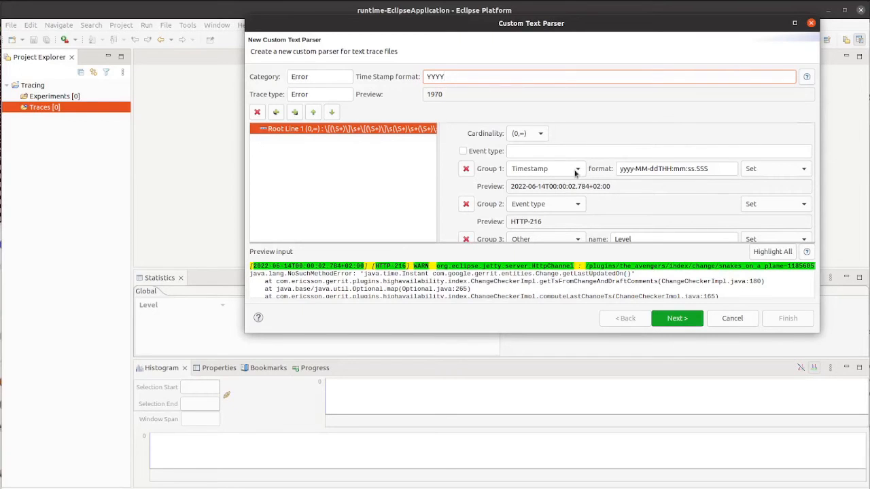
# Open the timestamp format help and review the date and time pattern letters.
pyautogui.click(662, 169)
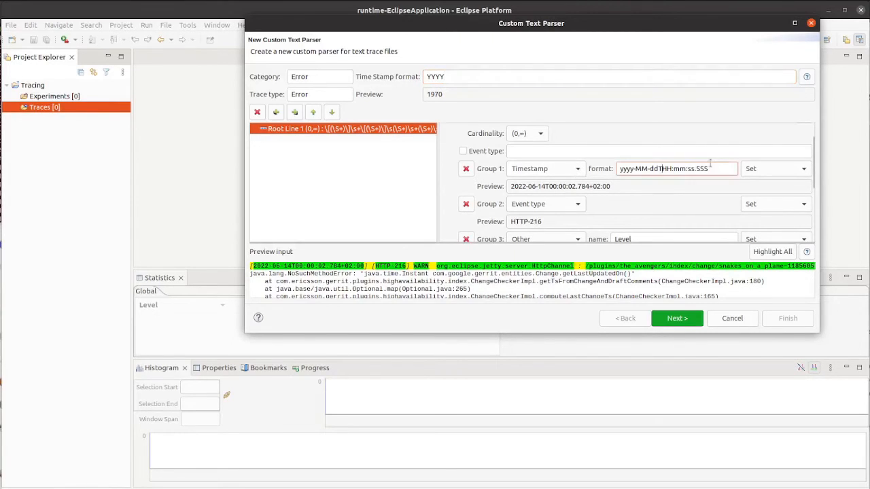
pyautogui.click(807, 76)
pyautogui.scroll(-5, 466, 231)
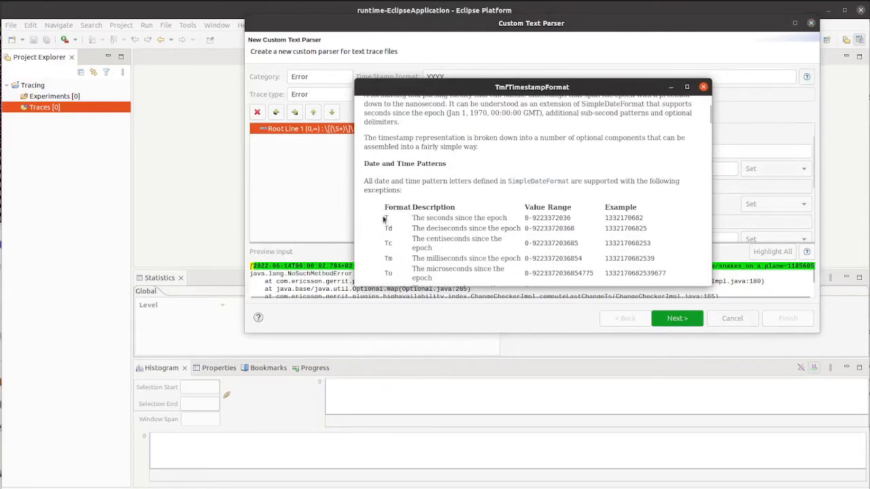
pyautogui.click(704, 87)
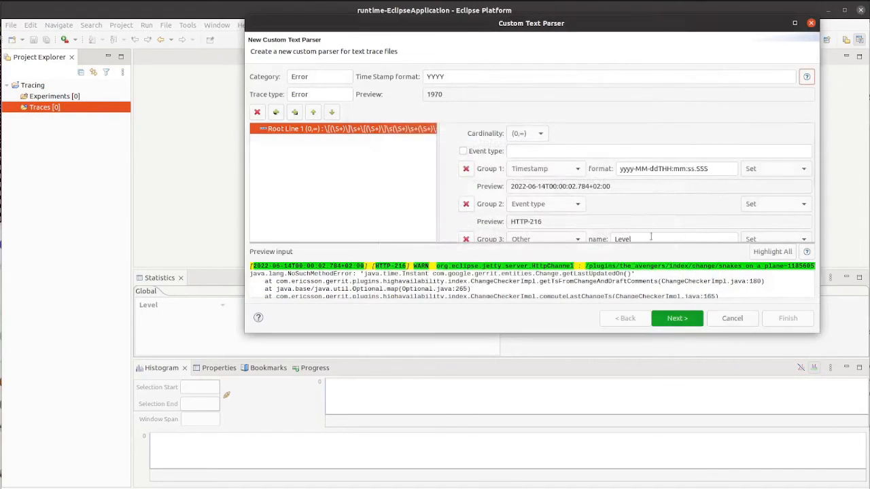
# Quote the T in group 1's format as yyyy-MM-dd'T'HH:mm:ss.SSS and clear the parser's Time Stamp format.
pyautogui.click(658, 168)
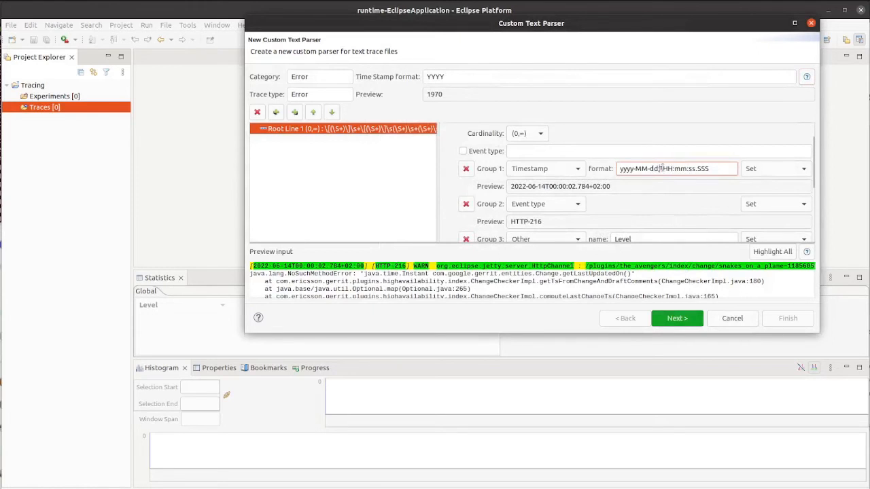
pyautogui.write("'")
pyautogui.press('Right')
pyautogui.write("'")
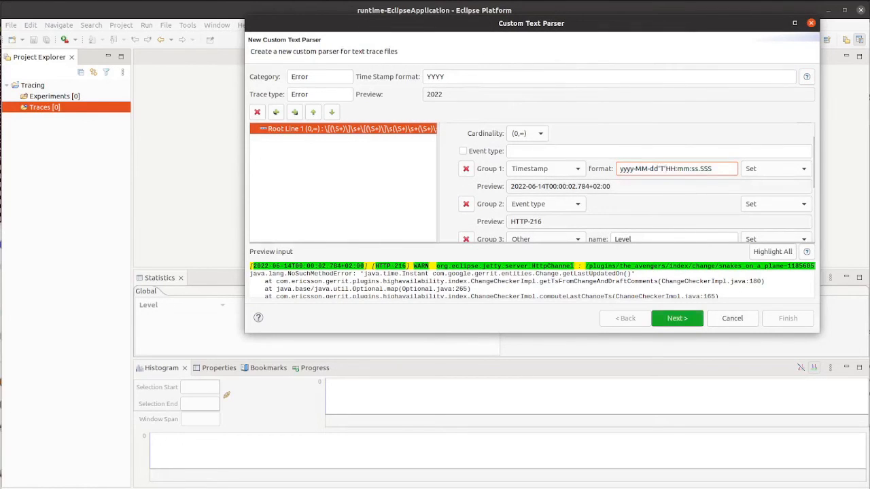
pyautogui.doubleClick(461, 75)
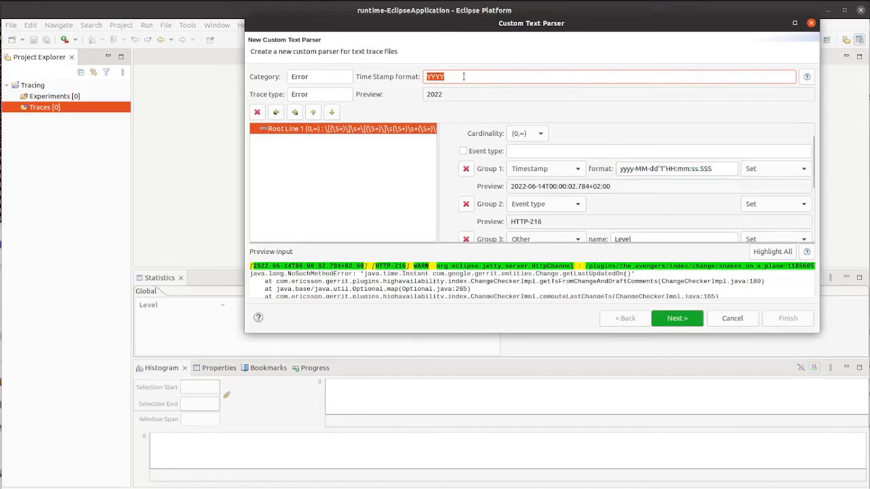
pyautogui.press('BackSpace')
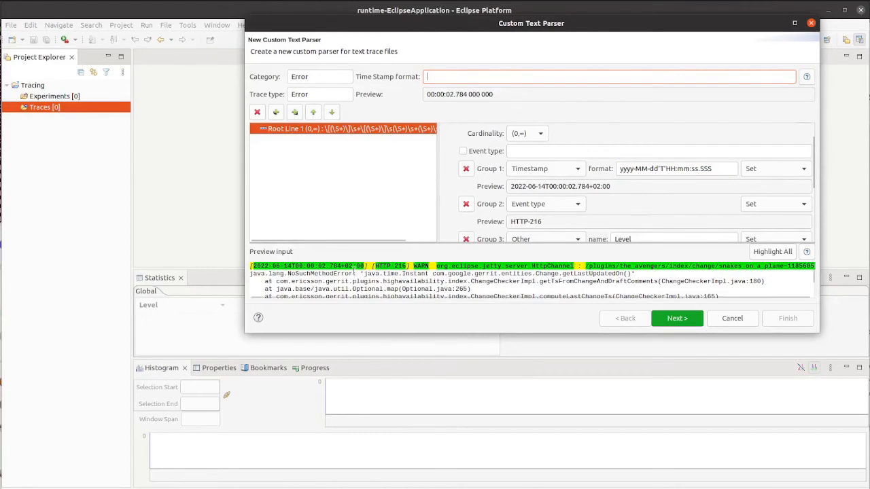
# Add a child line under the root line with the regular expression (\S+)\:\s+(.*).
pyautogui.click(295, 112)
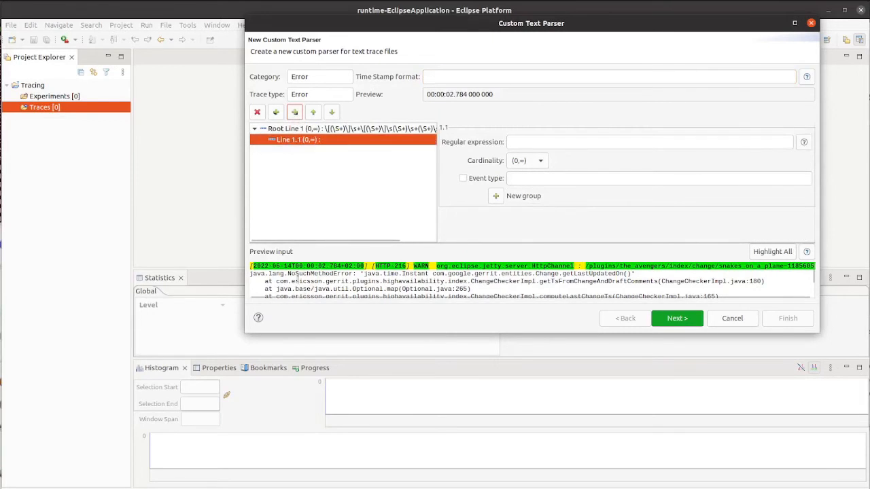
pyautogui.click(523, 142)
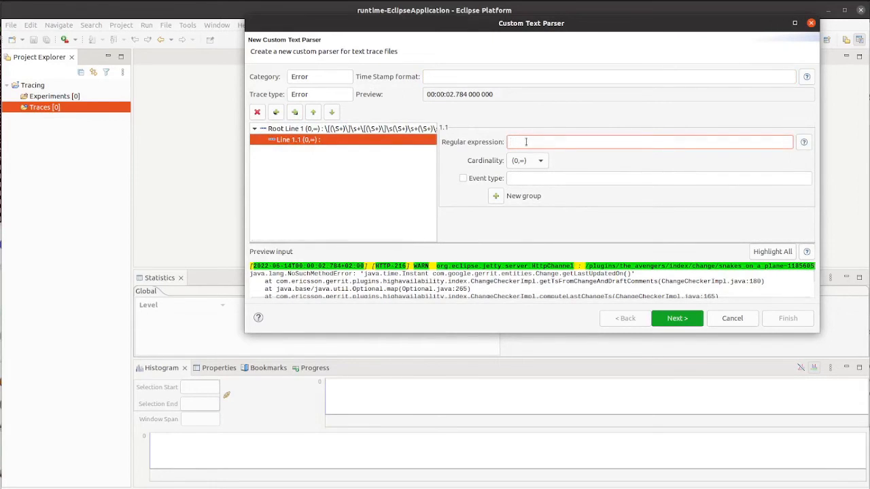
pyautogui.write('\\s')
pyautogui.press('BackSpace')
pyautogui.press('BackSpace')
pyautogui.write('(')
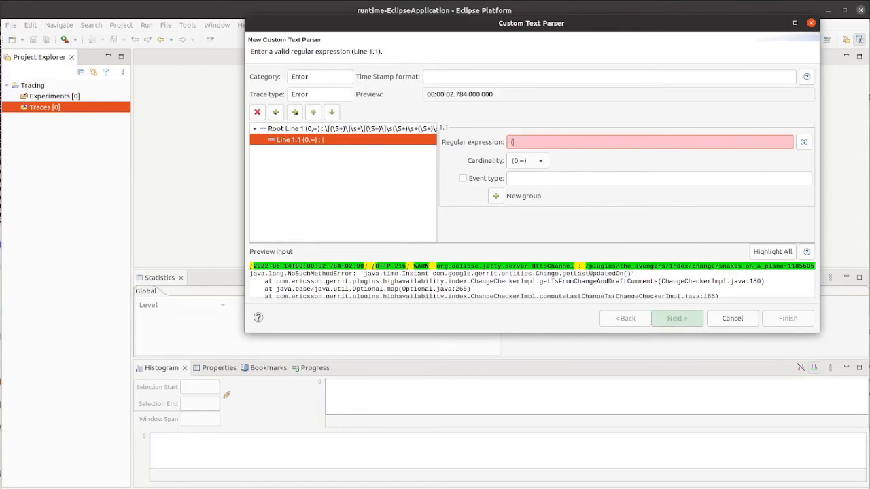
pyautogui.write('\\S+)')
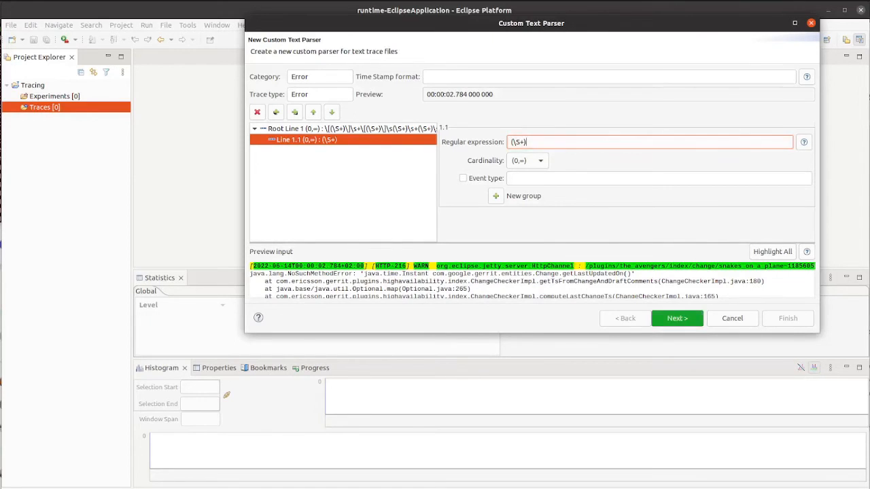
pyautogui.write('\\s\\:(')
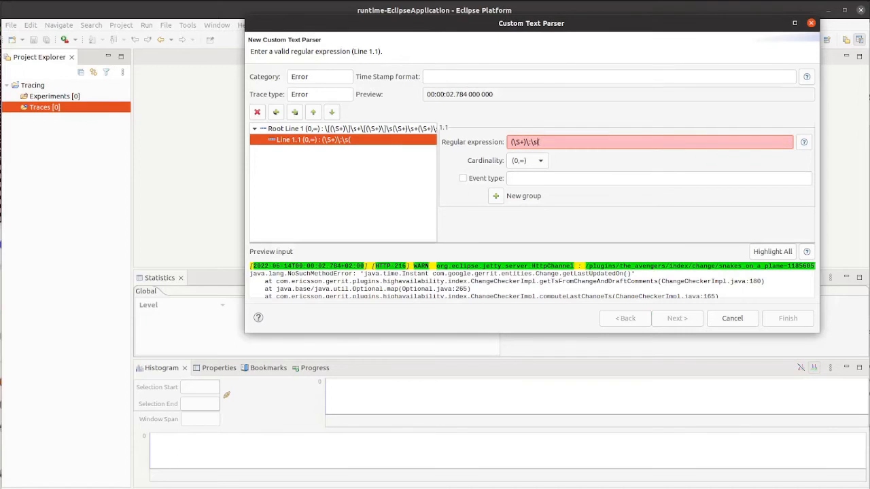
pyautogui.write('+')
pyautogui.write('.*)')
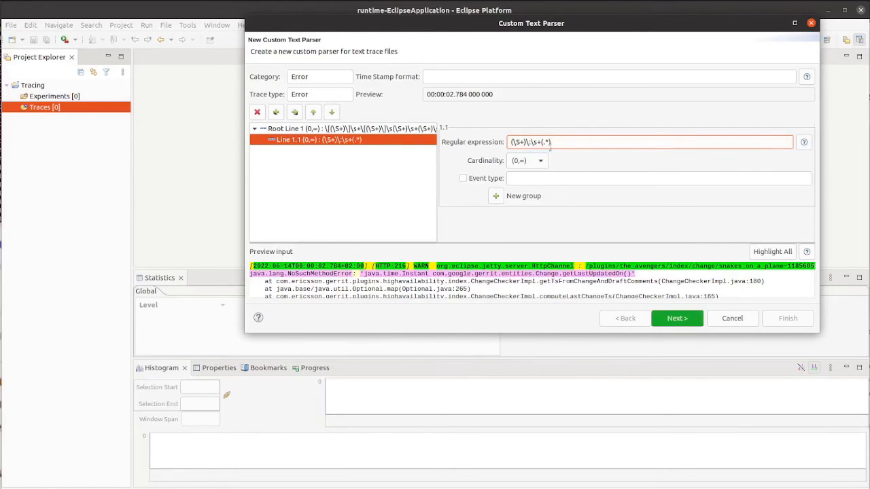
# Add a group, set the child line's cardinality to (1,1), and make group 1 Other named Exception.
pyautogui.click(496, 196)
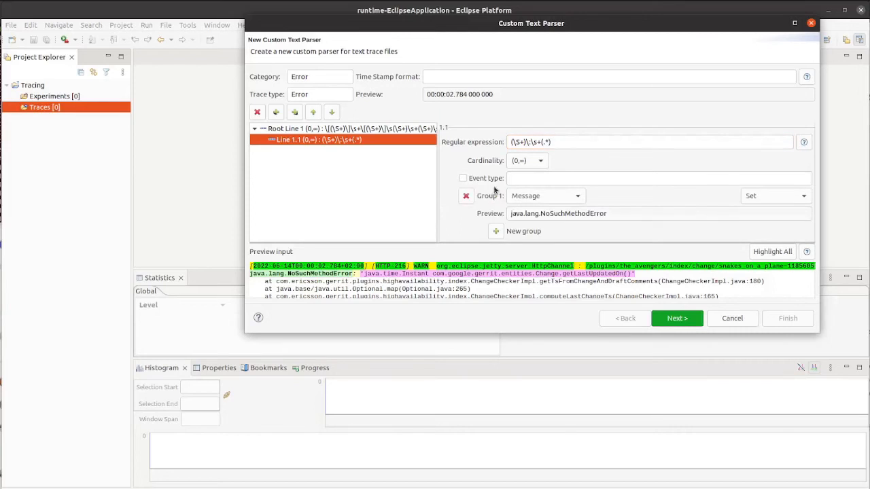
pyautogui.click(541, 161)
pyautogui.click(522, 223)
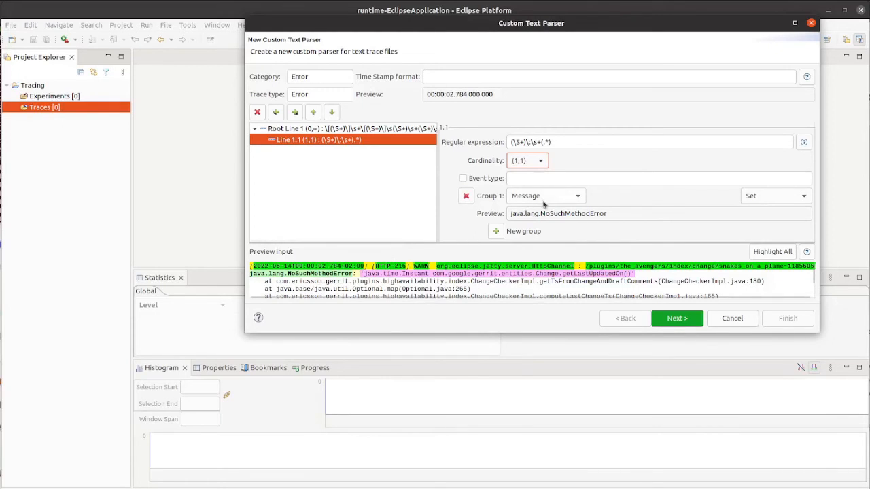
pyautogui.click(575, 200)
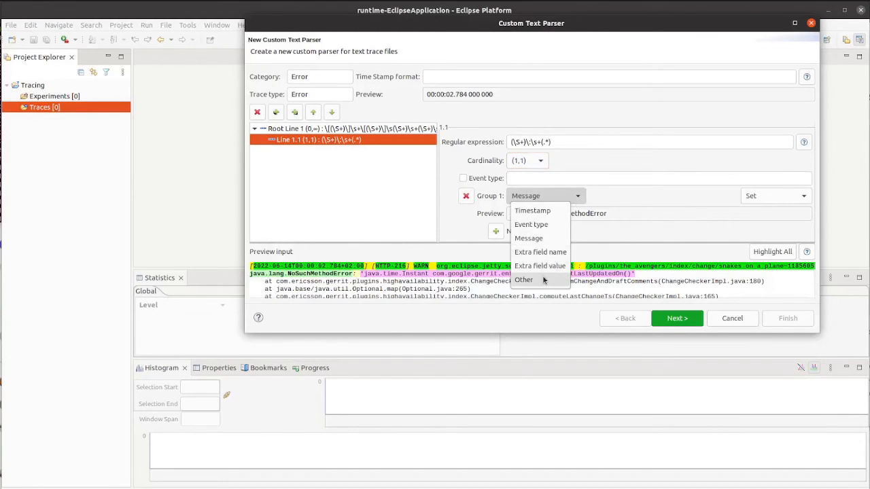
pyautogui.click(563, 279)
pyautogui.click(649, 195)
pyautogui.write('Excep')
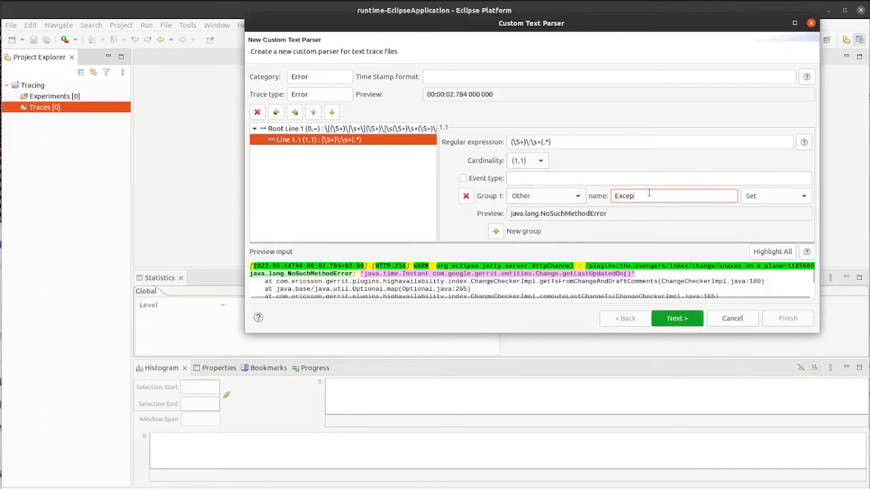
pyautogui.write('tion')
# Add a second group to Line 1.1 and set its type to Message.
pyautogui.click(496, 231)
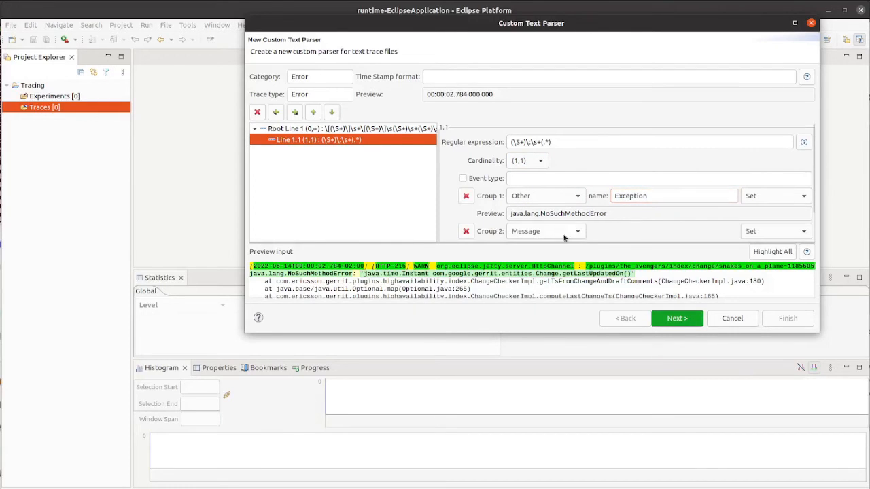
pyautogui.click(575, 232)
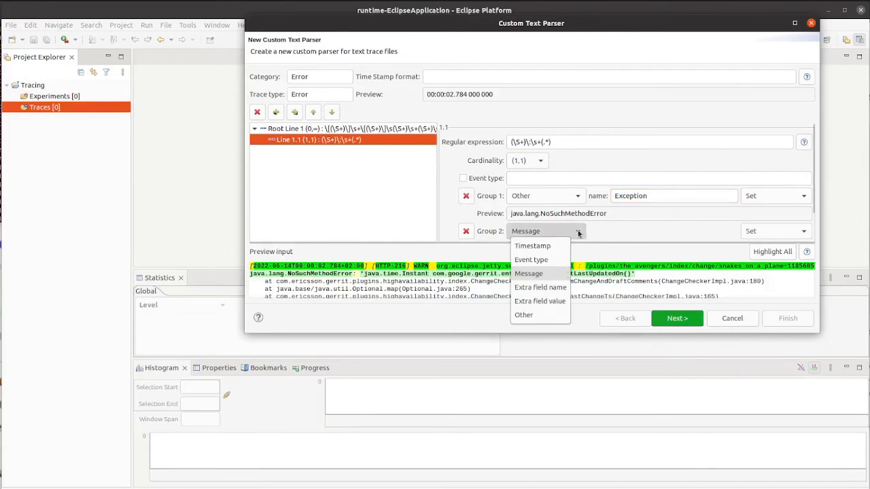
pyautogui.click(527, 315)
pyautogui.click(629, 231)
pyautogui.scroll(-2, 601, 218)
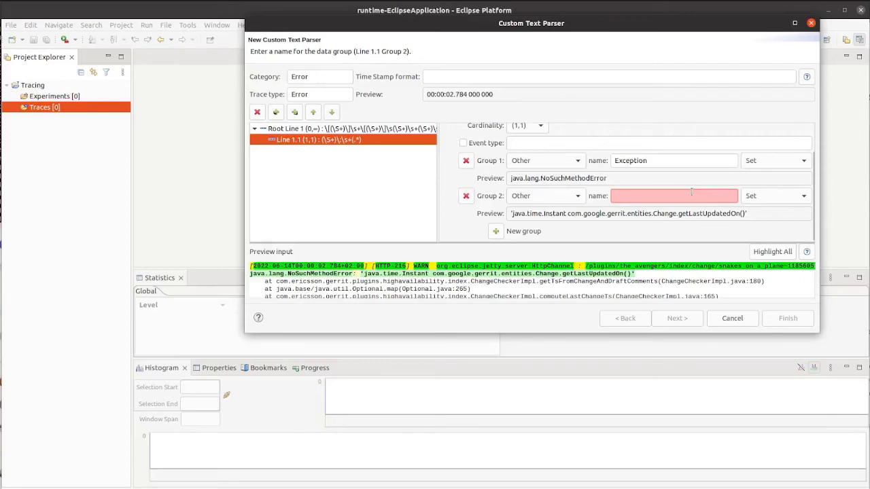
pyautogui.write('mess')
pyautogui.click(547, 196)
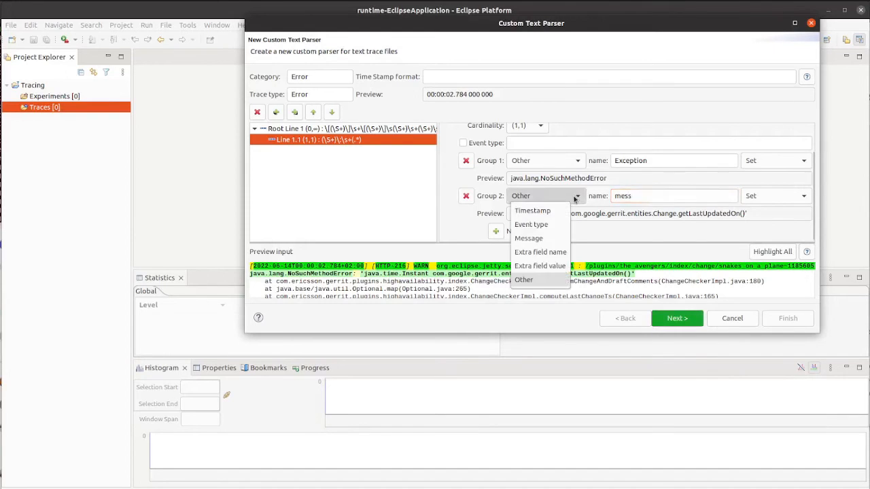
pyautogui.click(544, 242)
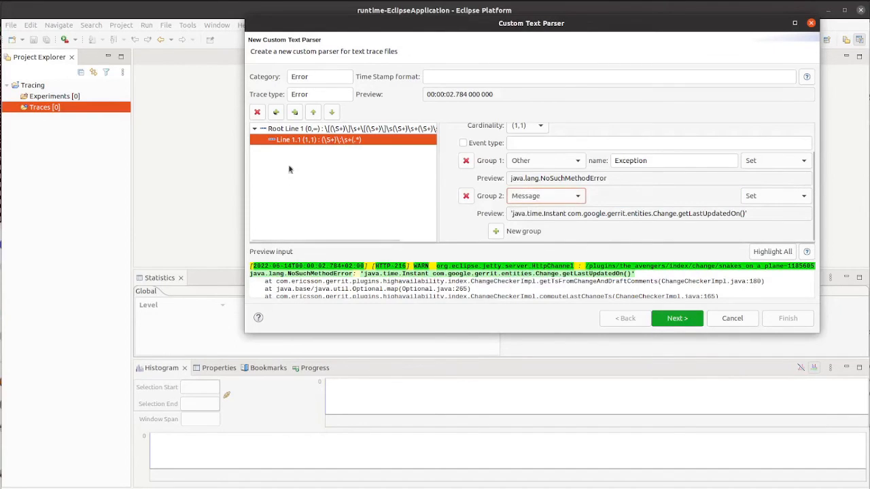
# Add a child line under Line 1.1 with the regular expression \s+at\s+(\S+)\((\S+)\:(\d+)\).
pyautogui.click(294, 113)
pyautogui.click(527, 138)
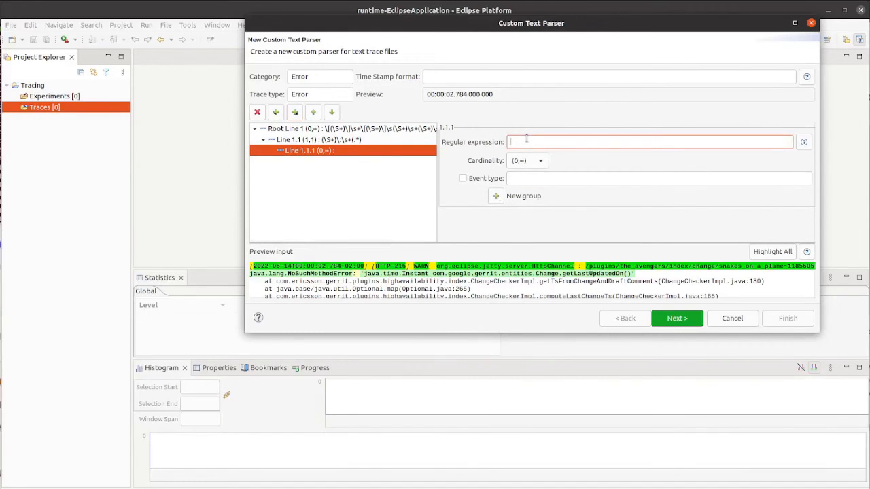
pyautogui.write('\\s+at\\s+(\\S+)')
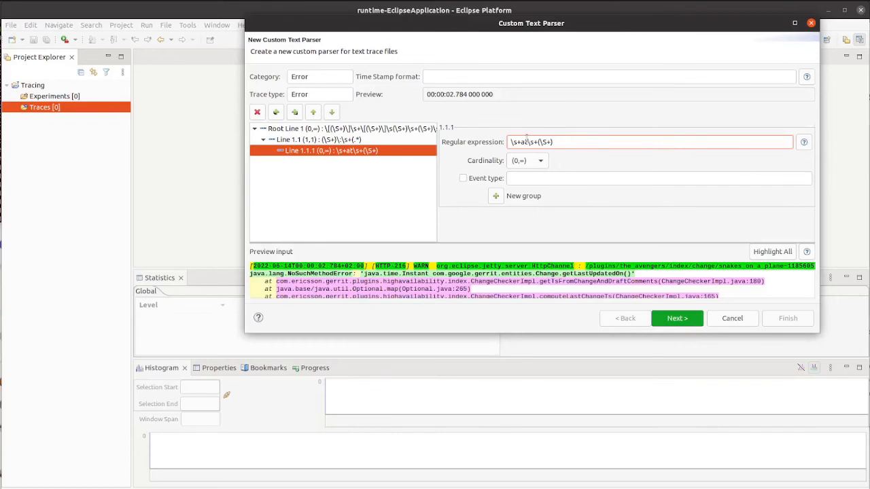
pyautogui.write('\\')
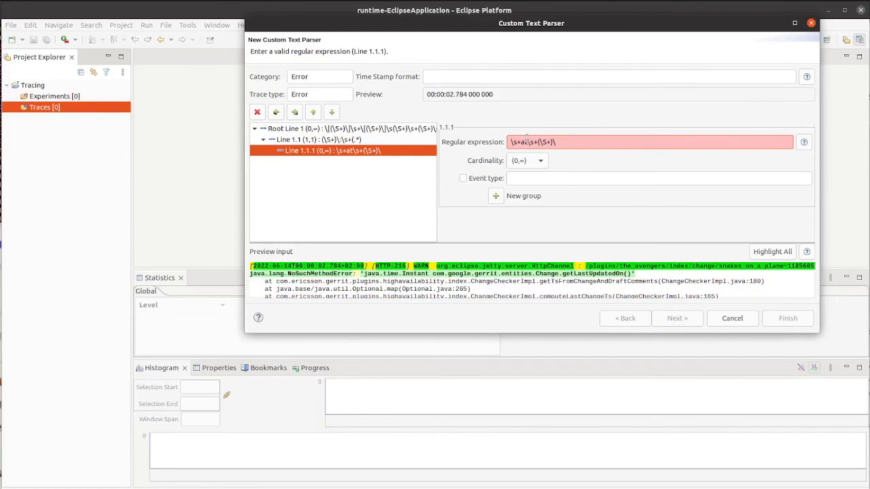
pyautogui.write('(')
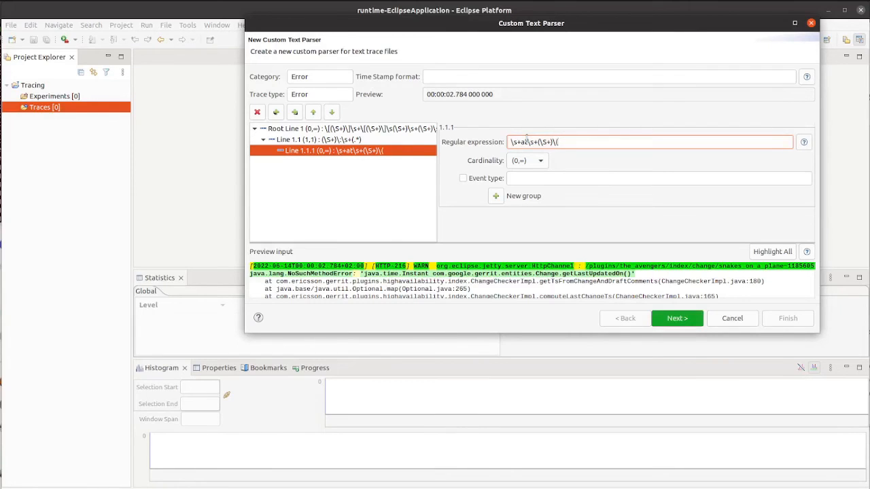
pyautogui.write('\\S+')
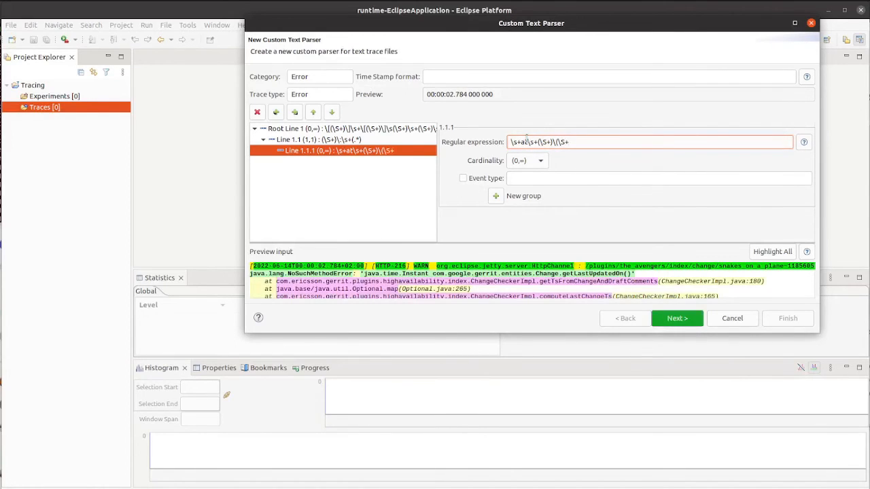
pyautogui.write(':')
pyautogui.press('BackSpace')
pyautogui.write(')\\:')
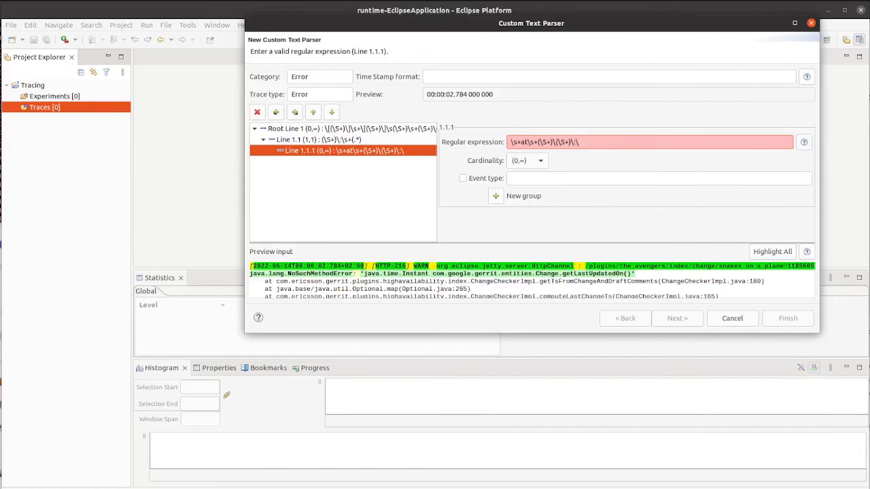
pyautogui.write('D')
pyautogui.write('+)\\)')
pyautogui.write('(')
pyautogui.press('Right')
pyautogui.press('Right')
pyautogui.press('BackSpace')
pyautogui.write('d')
pyautogui.write('(')
pyautogui.press('BackSpace')
pyautogui.write('(')
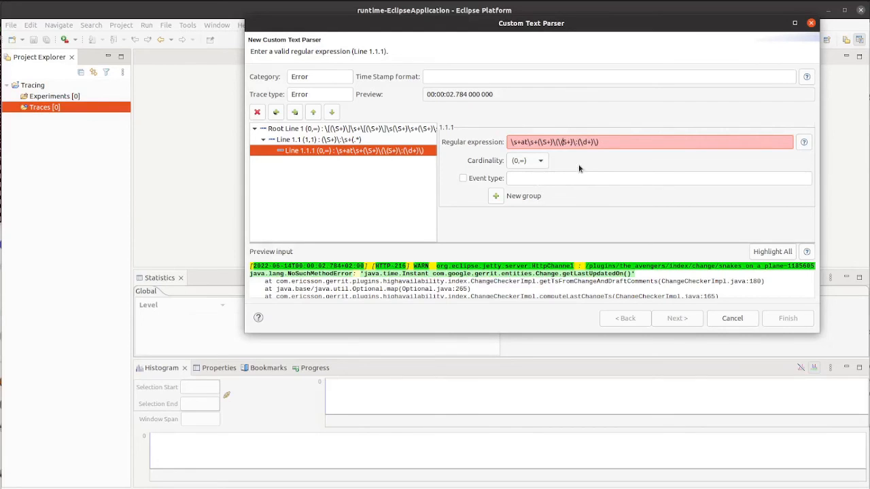
pyautogui.write('\\S+)\\(')
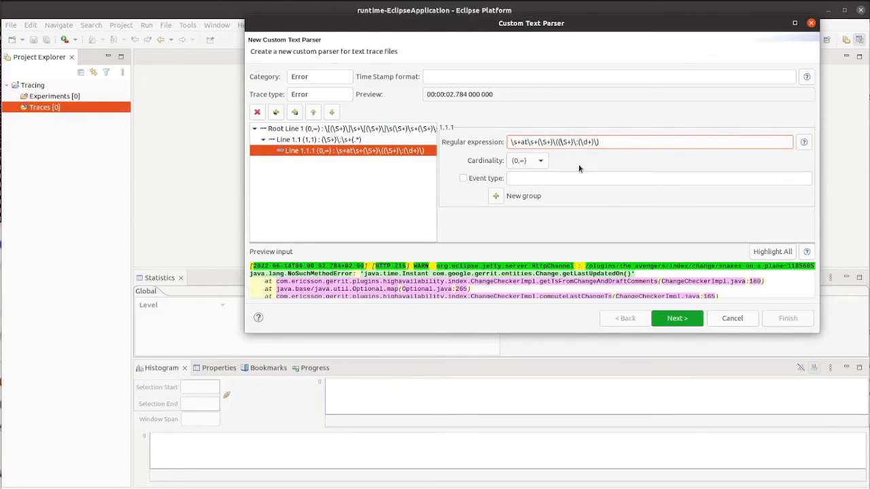
# Add a group to Line 1.1.1 and make group 1 Other named Function.
pyautogui.click(497, 198)
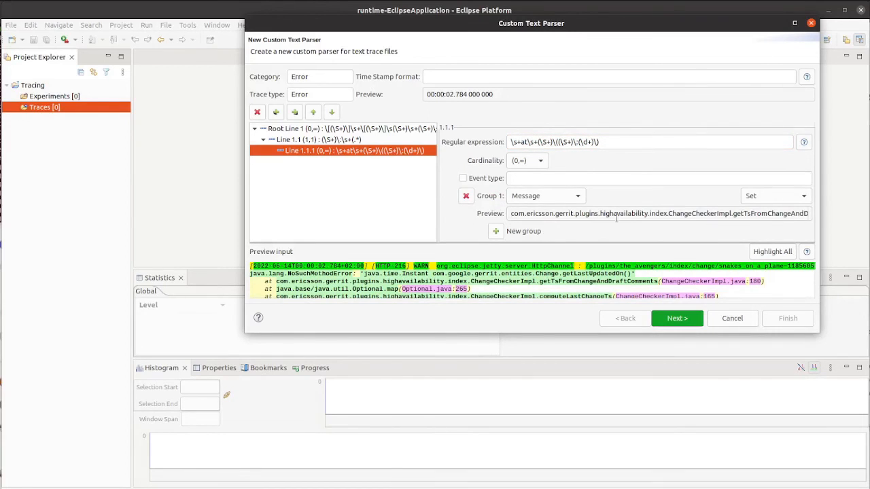
pyautogui.click(578, 196)
pyautogui.click(537, 279)
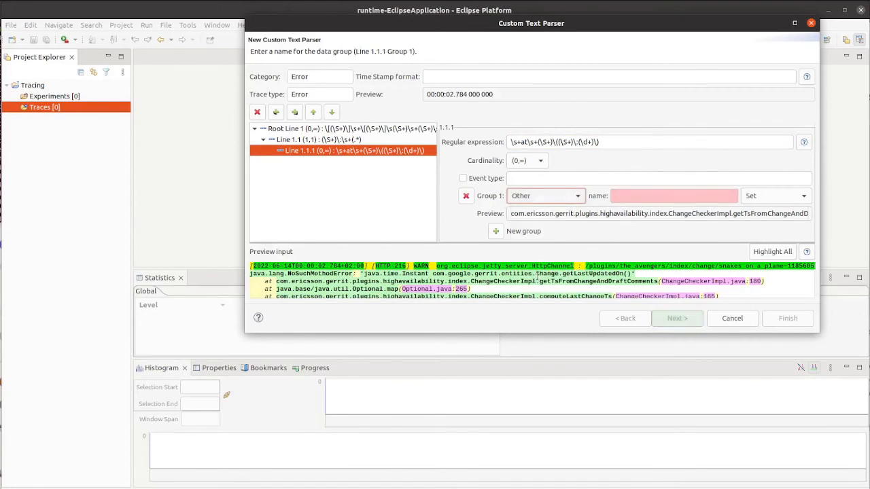
pyautogui.click(632, 197)
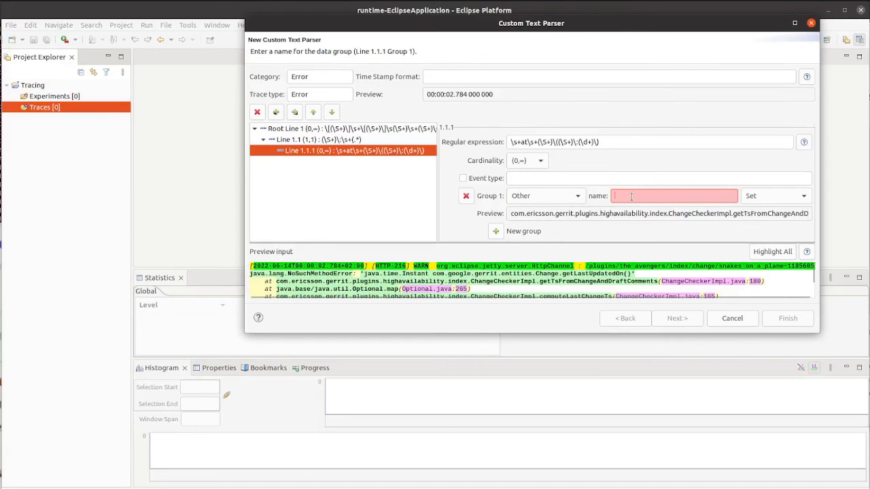
pyautogui.write('Function')
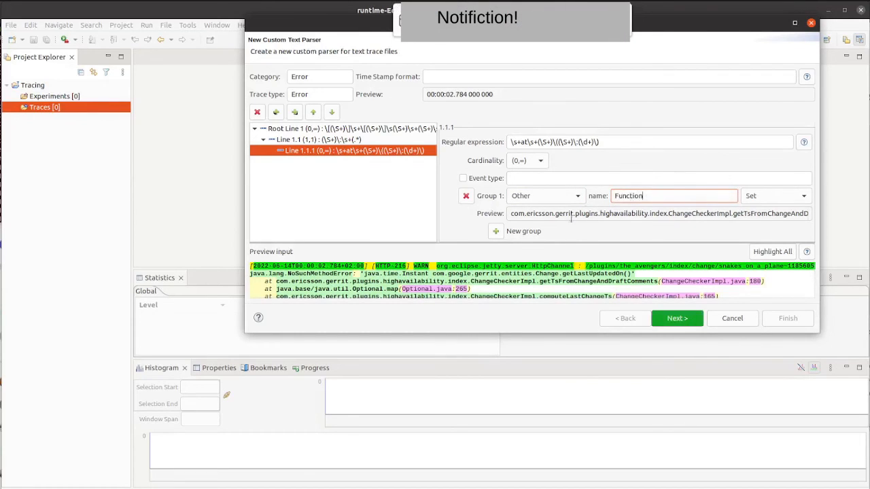
# Add group 2 to Line 1.1.1 as Other named File and add a third group.
pyautogui.click(495, 231)
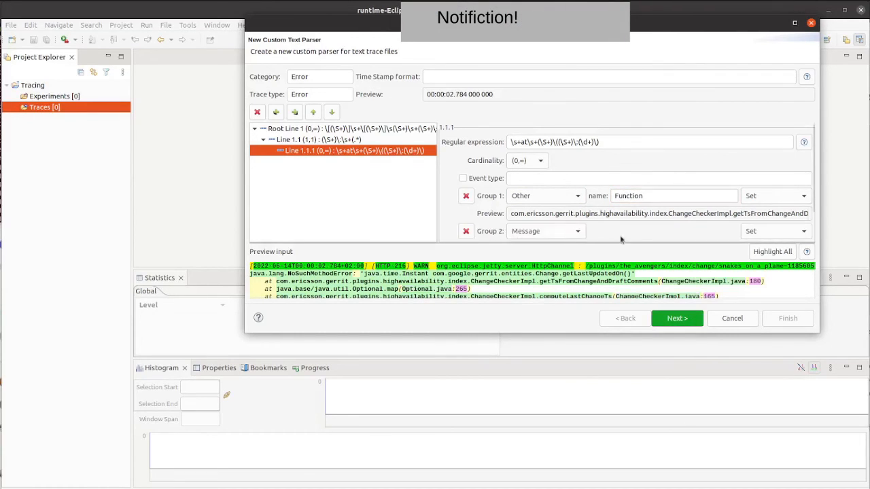
pyautogui.click(578, 232)
pyautogui.click(542, 314)
pyautogui.click(658, 231)
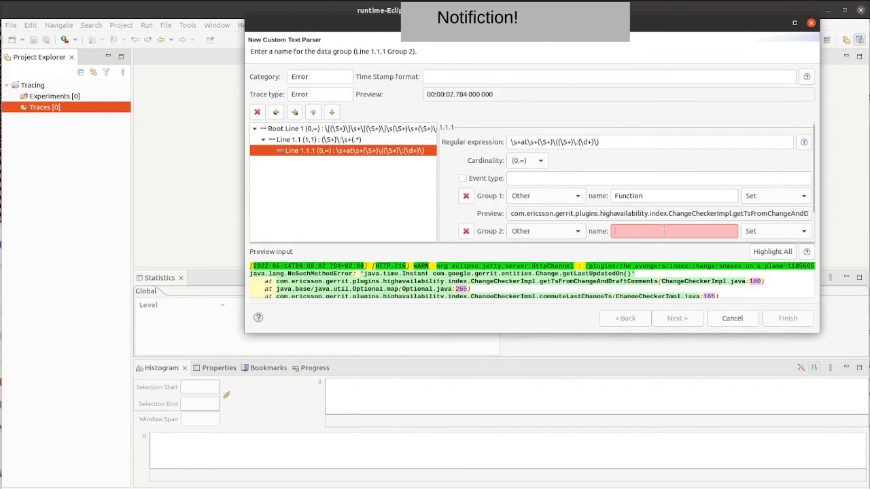
pyautogui.write('Source')
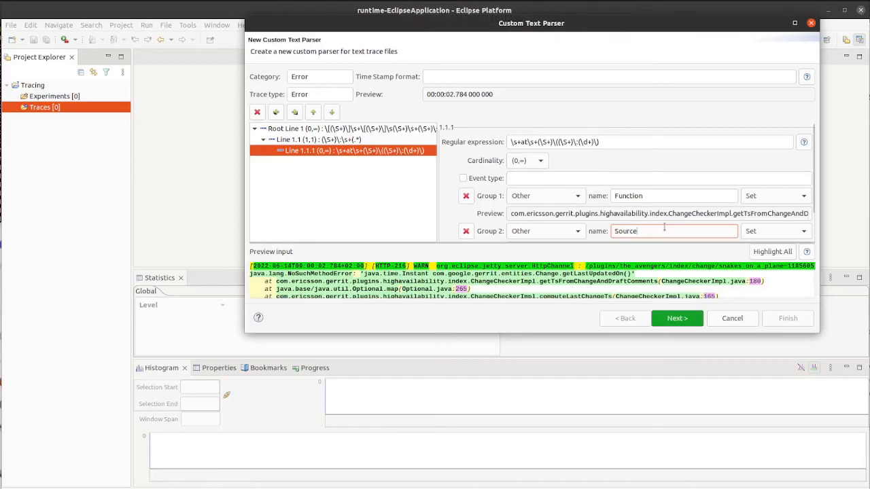
pyautogui.doubleClick(664, 230)
pyautogui.write('FG')
pyautogui.press('BackSpace')
pyautogui.write('ile')
pyautogui.click(494, 235)
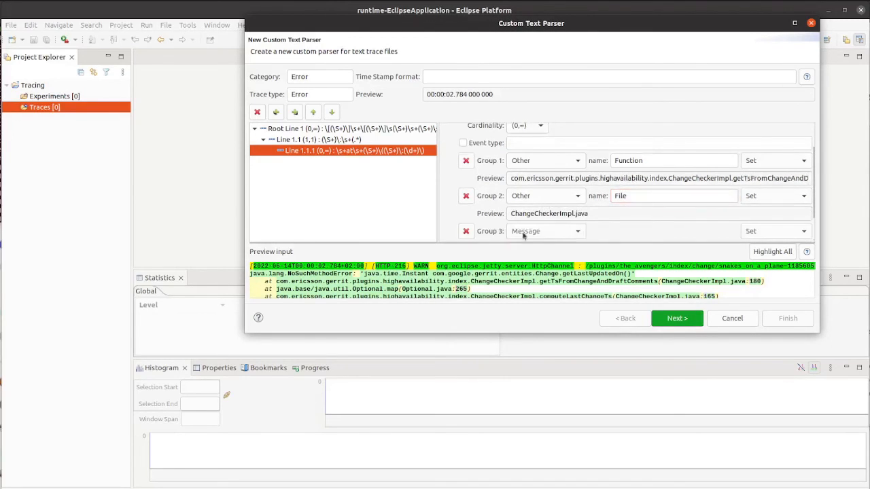
# Make group 3 of Line 1.1.1 an Other group named Line, then finish creating the parser with all output columns kept.
pyautogui.click(550, 235)
pyautogui.click(544, 315)
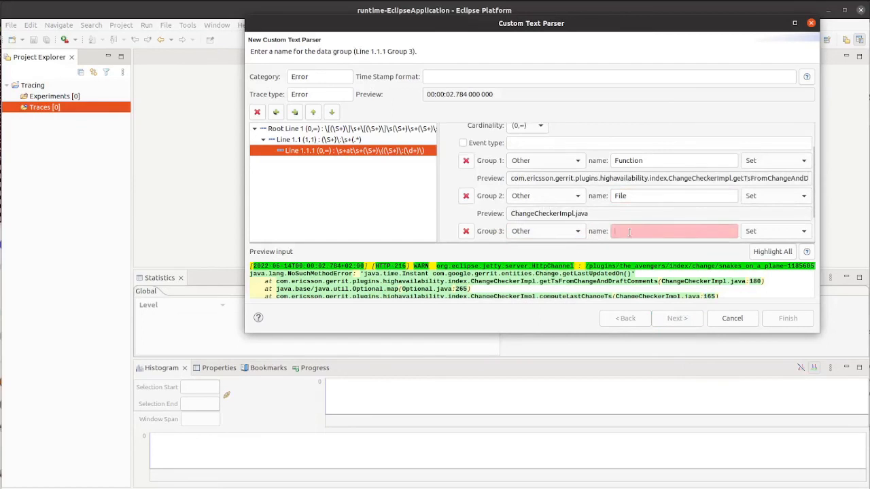
pyautogui.write('Line')
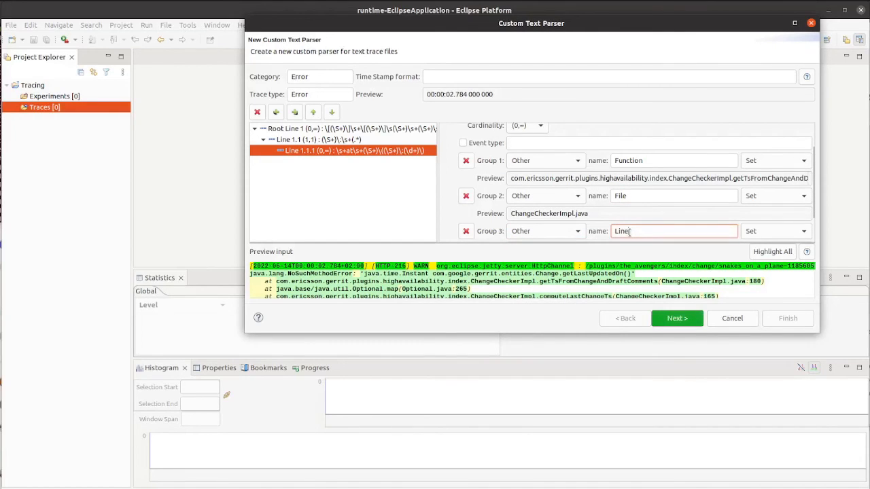
pyautogui.click(673, 317)
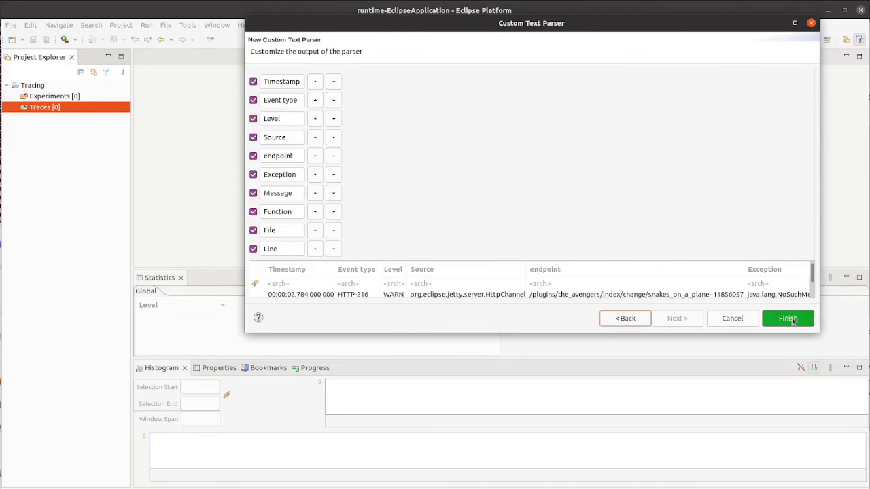
pyautogui.click(788, 319)
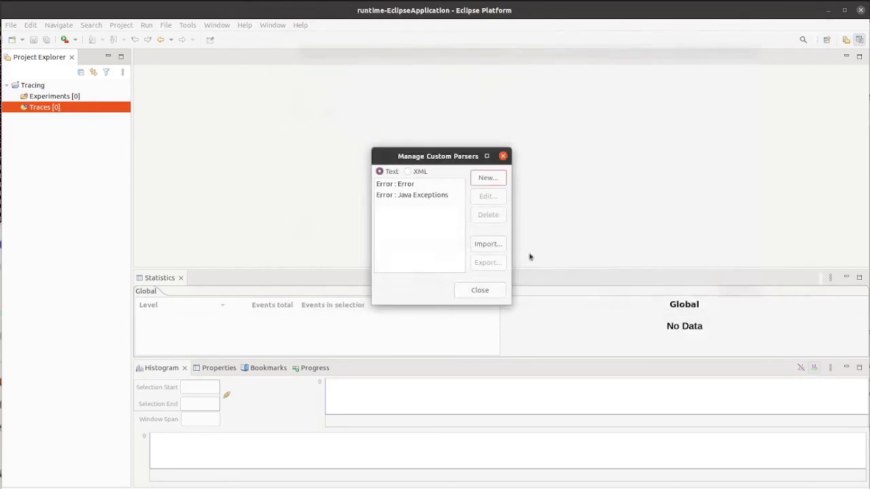
# Open the Error : Error parser for editing to review its lines, cancel, and close the parser manager.
pyautogui.click(410, 185)
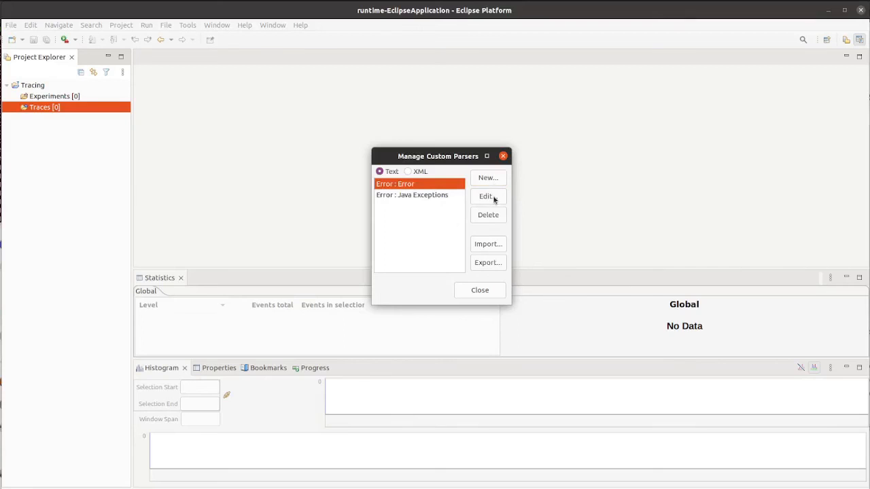
pyautogui.click(494, 198)
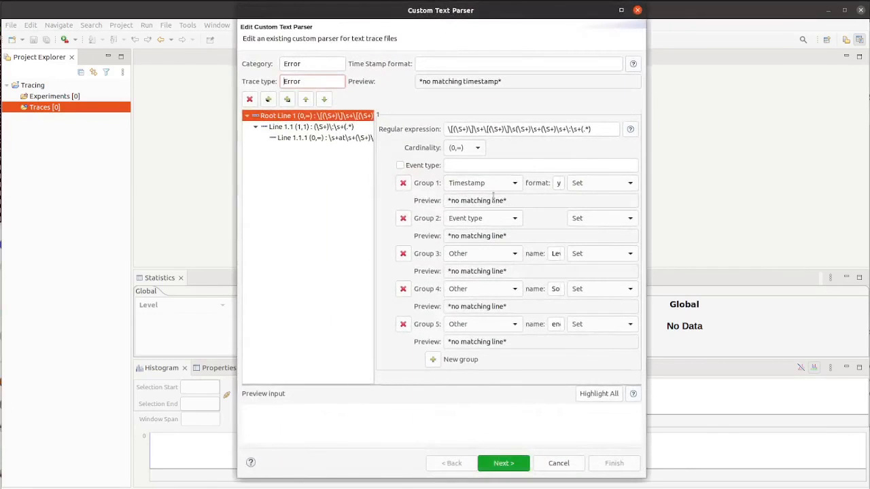
pyautogui.click(556, 464)
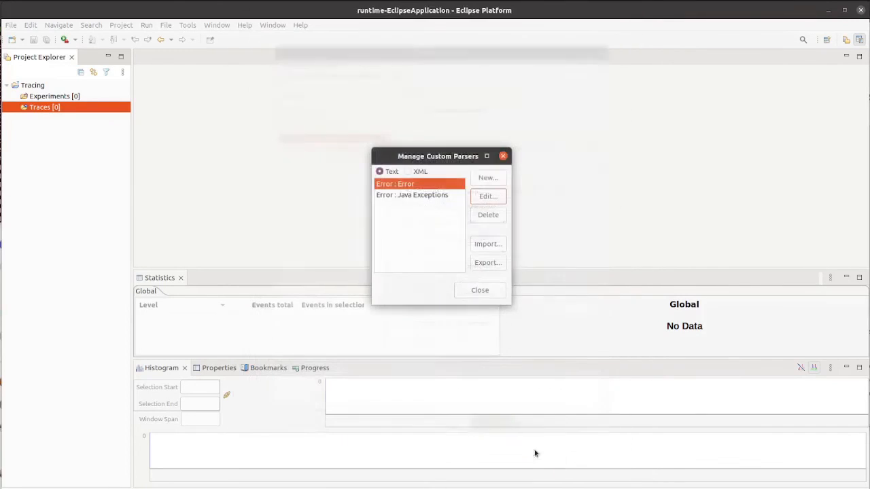
pyautogui.click(488, 295)
# Open error.log from Downloads as a trace in the Traces folder.
pyautogui.doubleClick(70, 110)
pyautogui.click(265, 103)
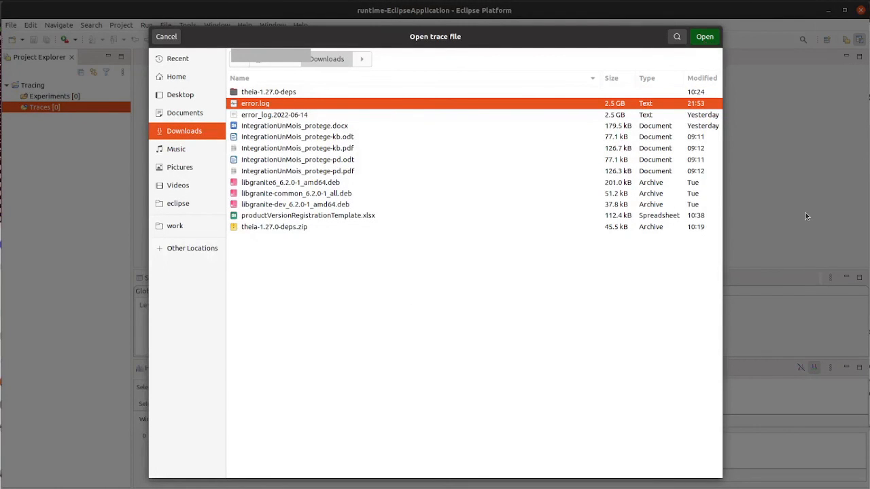
pyautogui.press('Return')
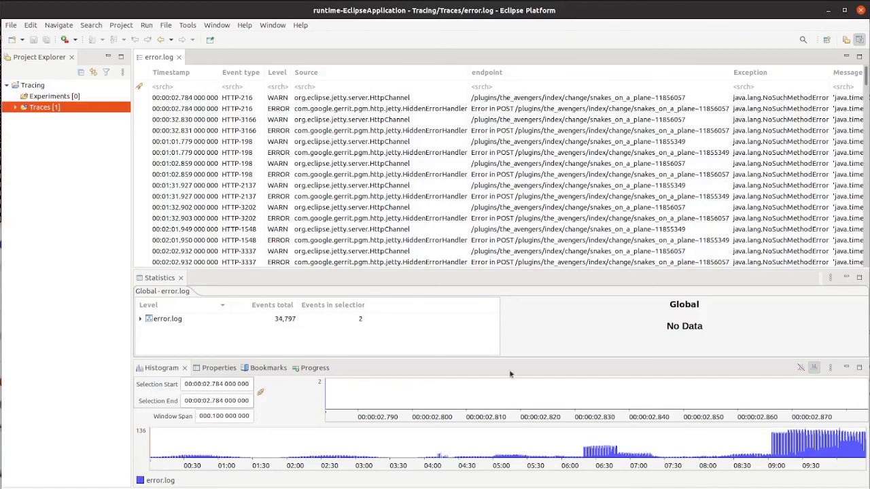
# Expand the error.log trace's views and external analyses and select Event Fields Count.
pyautogui.click(16, 108)
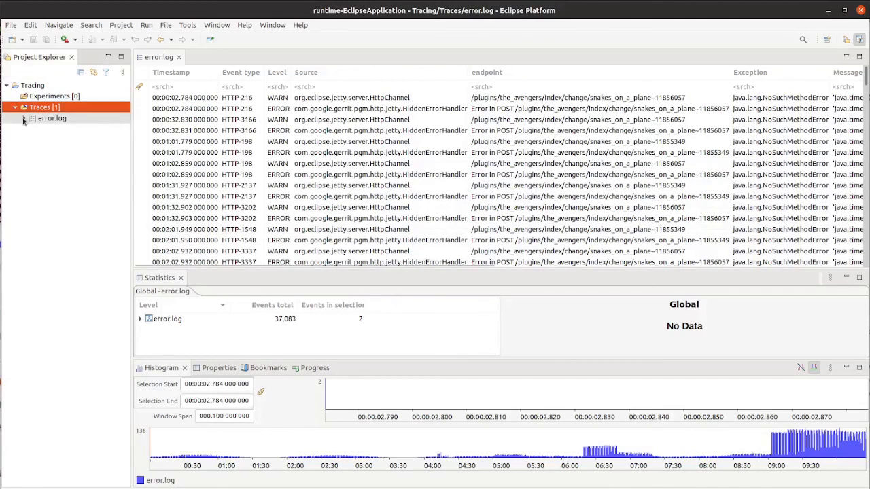
pyautogui.click(24, 118)
pyautogui.click(32, 129)
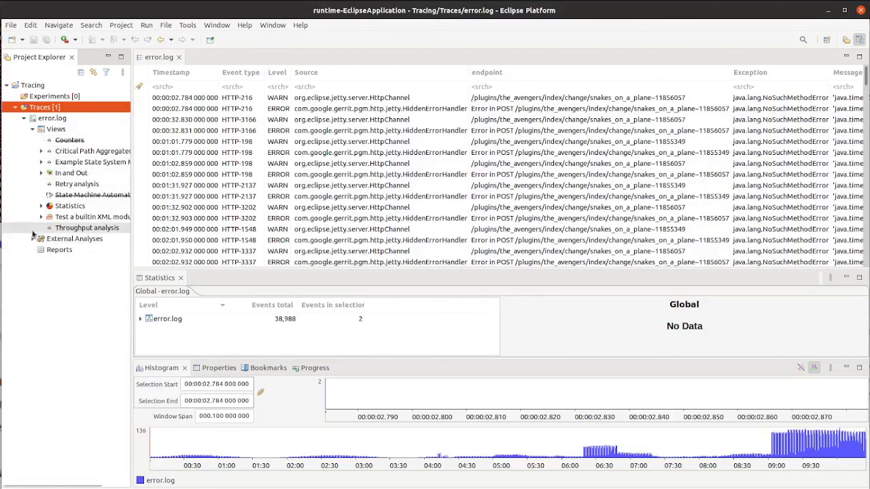
pyautogui.click(32, 238)
pyautogui.click(81, 252)
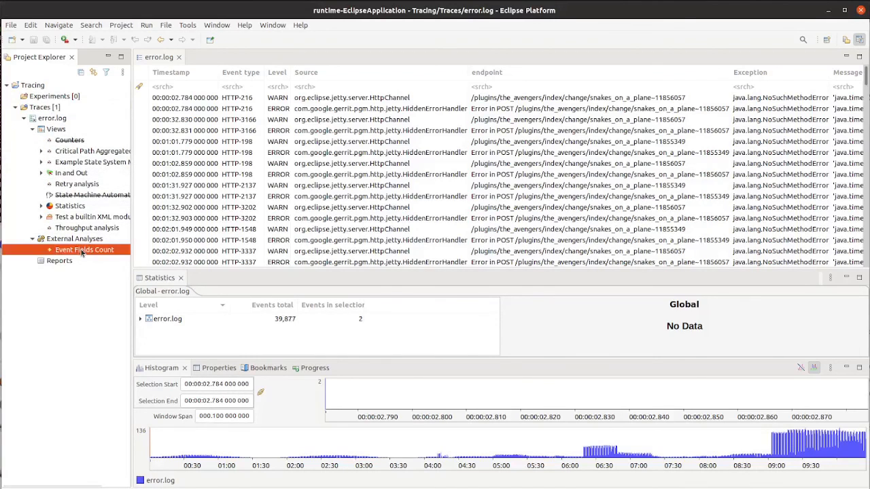